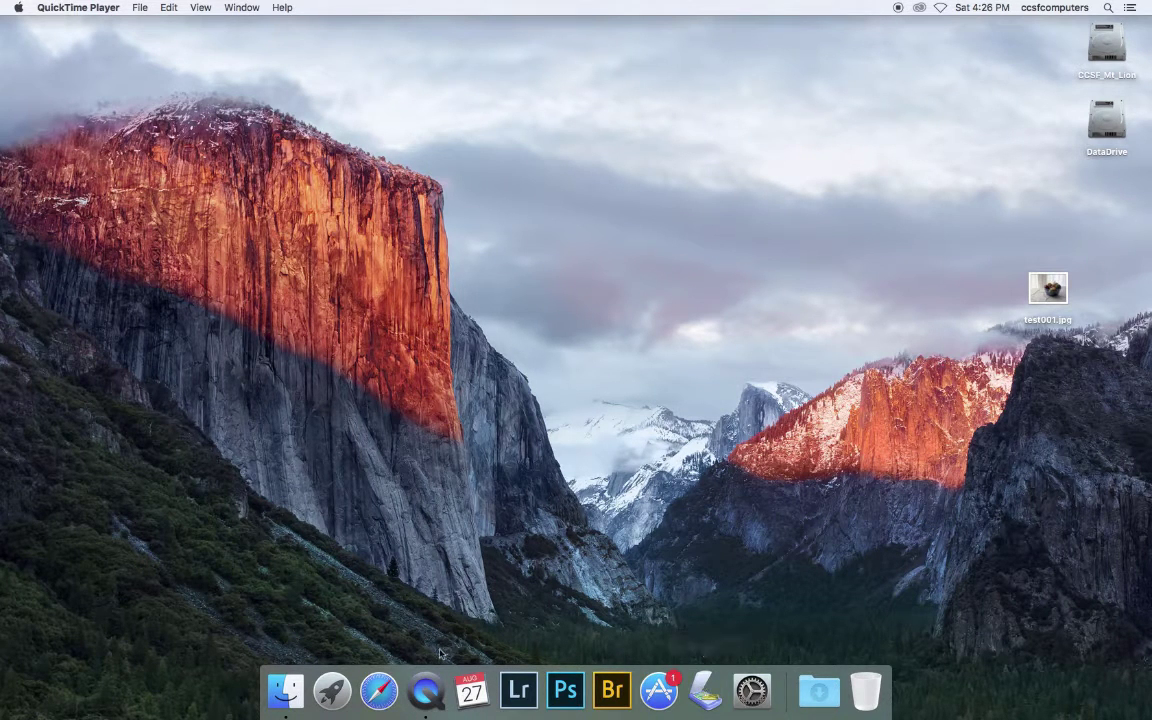
Step: From Finder, open Applications > Epson Software and launch EPSON Scan
{"action": "left_click", "coordinate": [286, 690]}
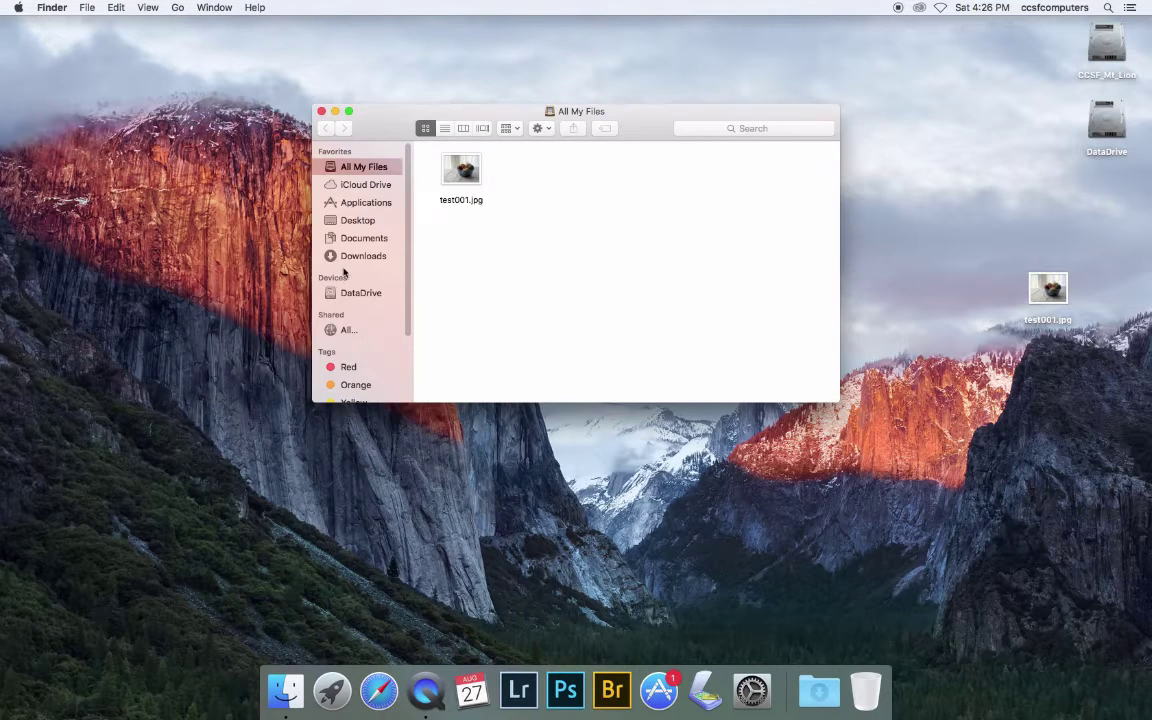
{"action": "scroll", "coordinate": [540, 215], "scroll_direction": "down", "scroll_amount": 5}
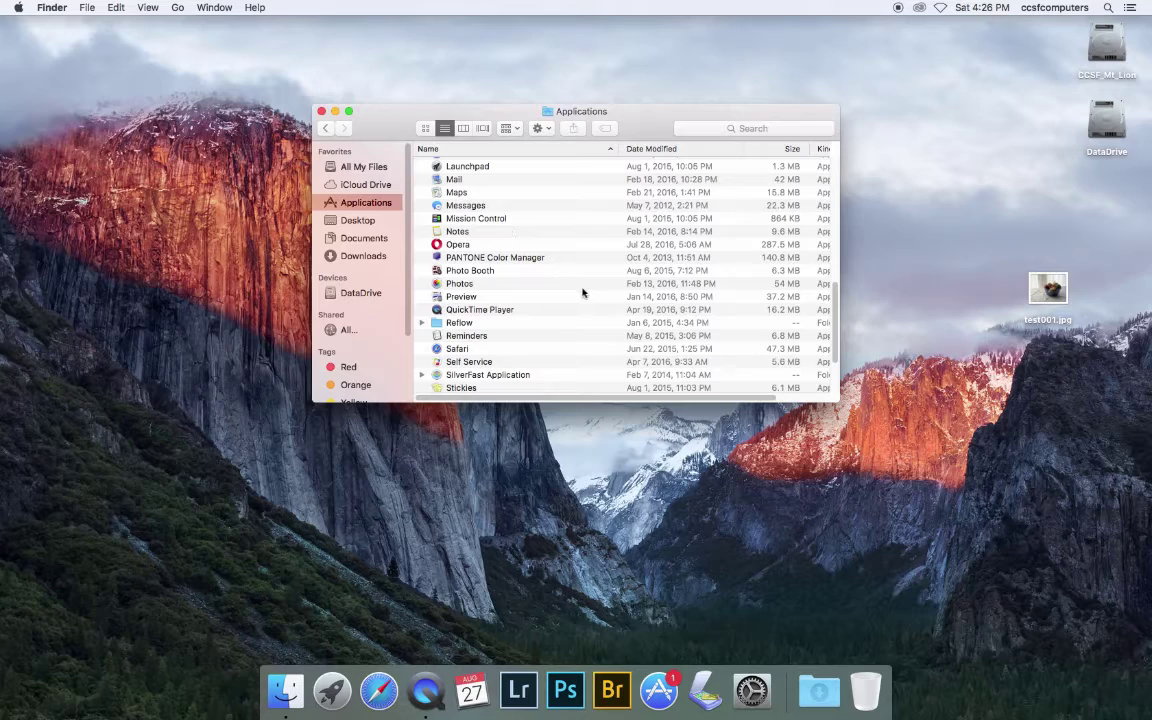
{"action": "left_click_drag", "start_coordinate": [836, 315], "coordinate": [838, 242]}
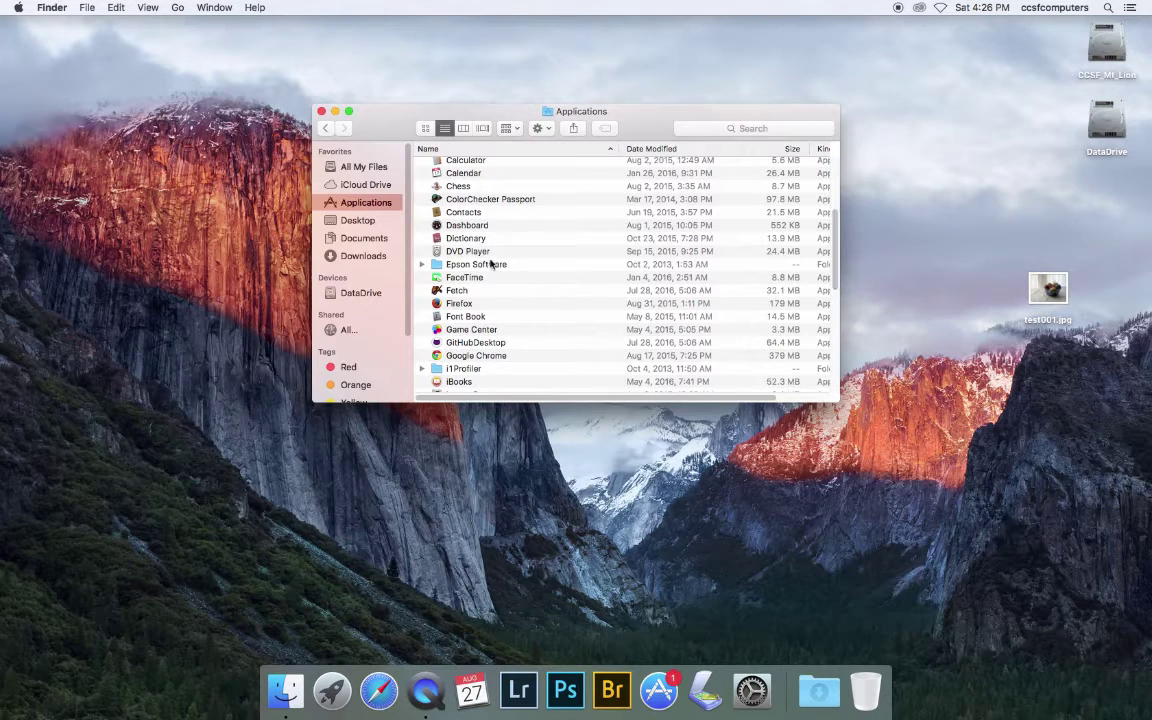
{"action": "double_click", "coordinate": [492, 266]}
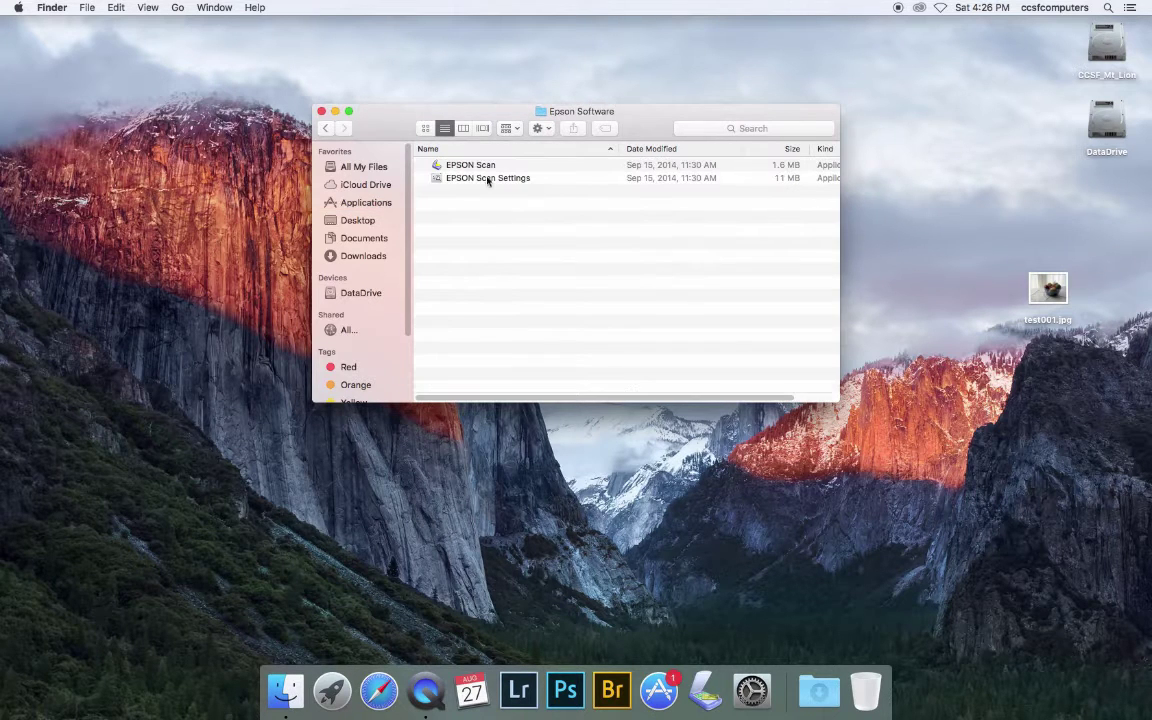
{"action": "double_click", "coordinate": [484, 167]}
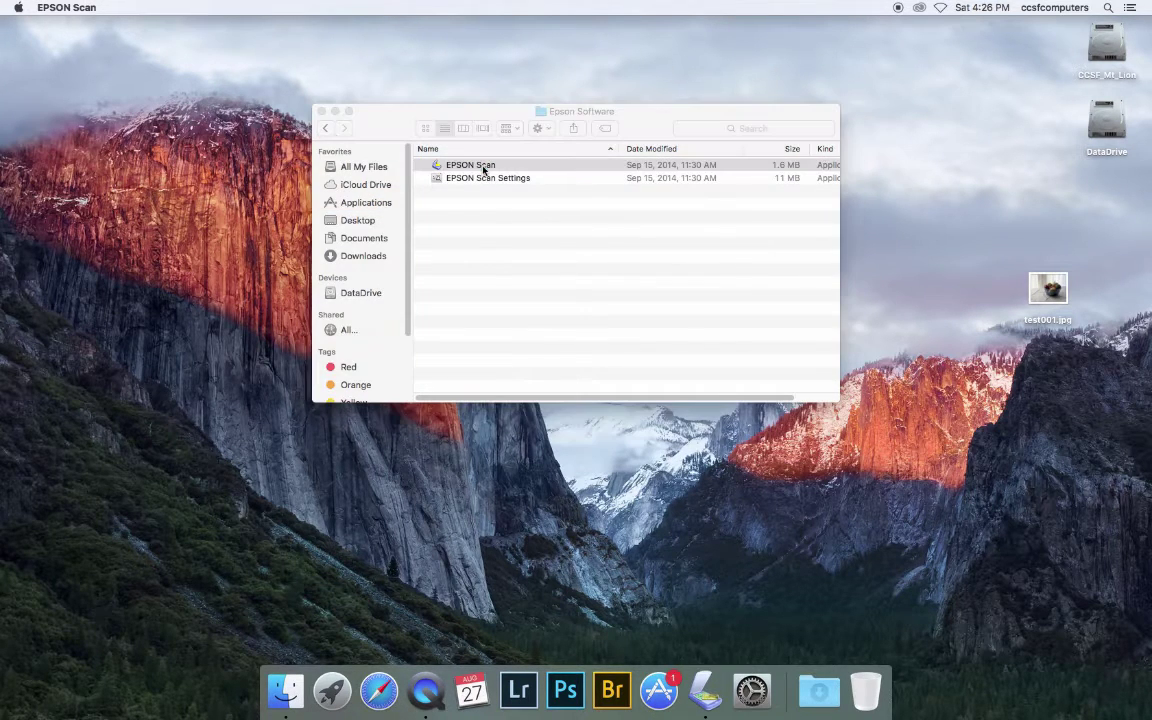
Step: Switch EPSON Scan to Professional Mode with Film (with Film Holder) as the document type
{"action": "left_click", "coordinate": [321, 112]}
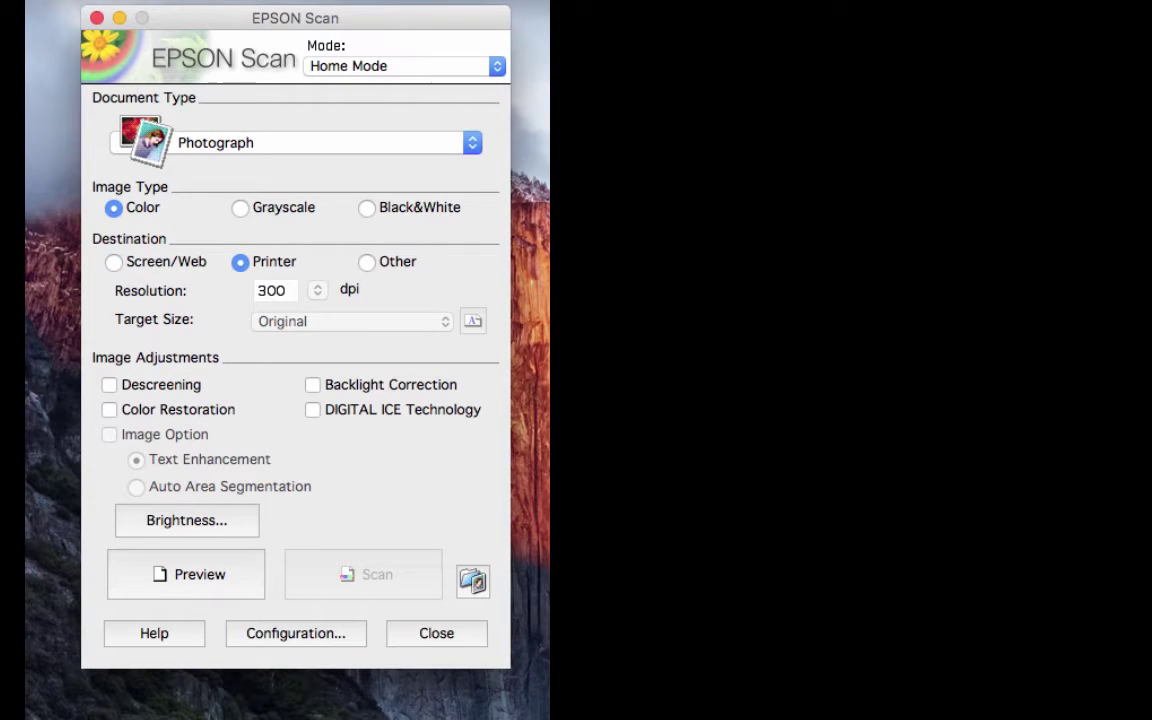
{"action": "left_click", "coordinate": [434, 66]}
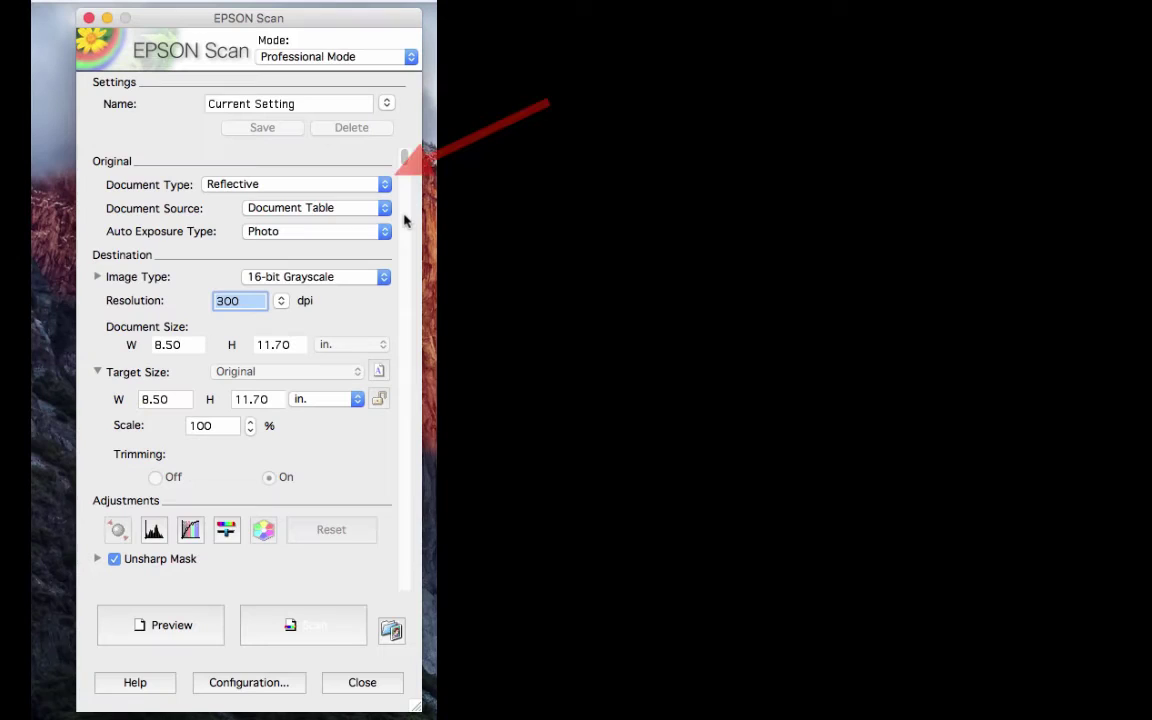
{"action": "left_click", "coordinate": [310, 186]}
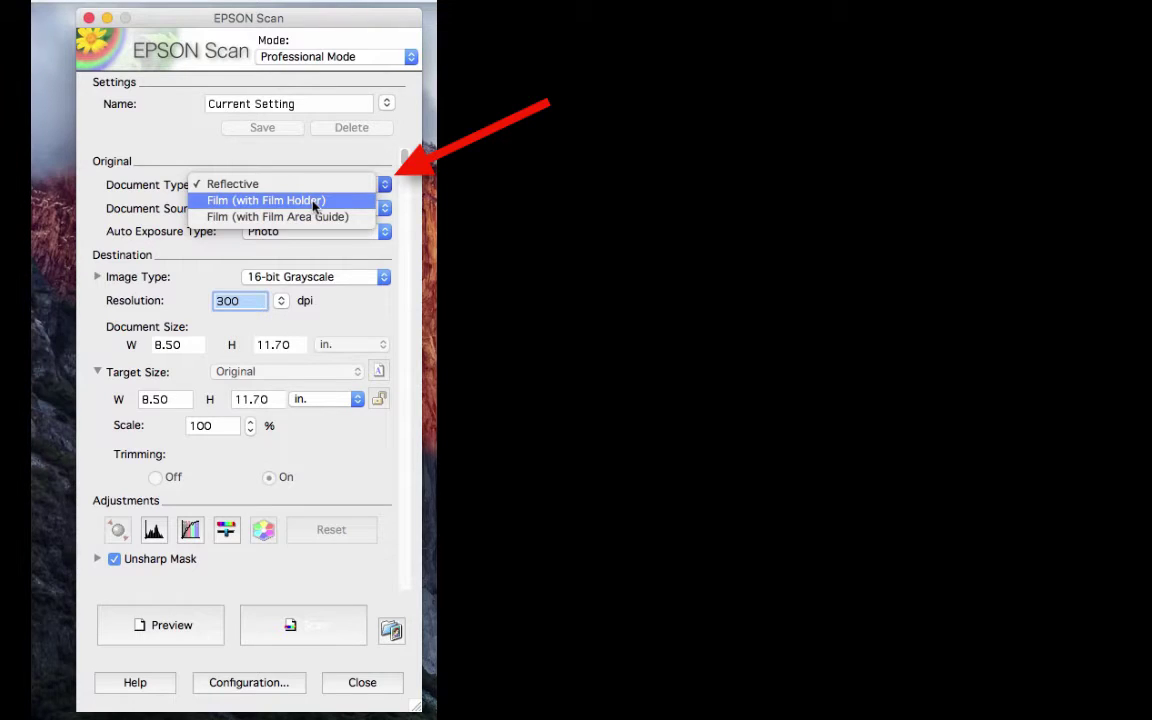
{"action": "left_click", "coordinate": [313, 204]}
{"action": "left_click", "coordinate": [365, 189]}
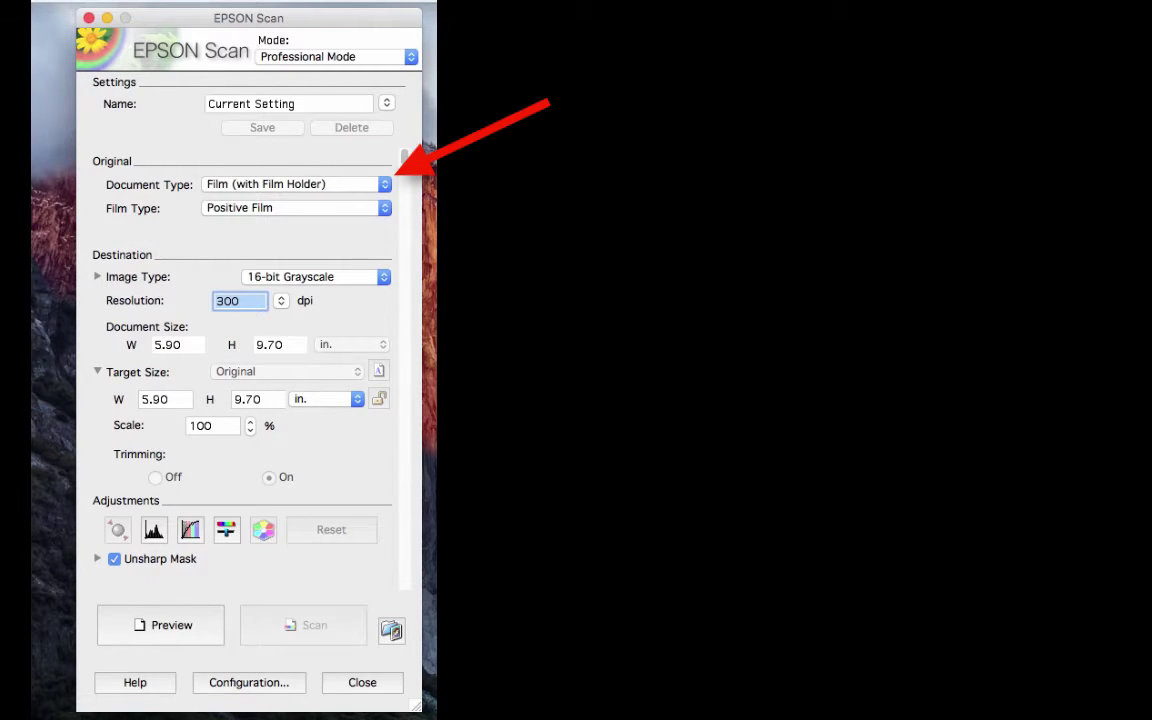
Step: Set Film Type to Color Negative Film and Image Type to 24-bit Color
{"action": "left_click", "coordinate": [352, 212]}
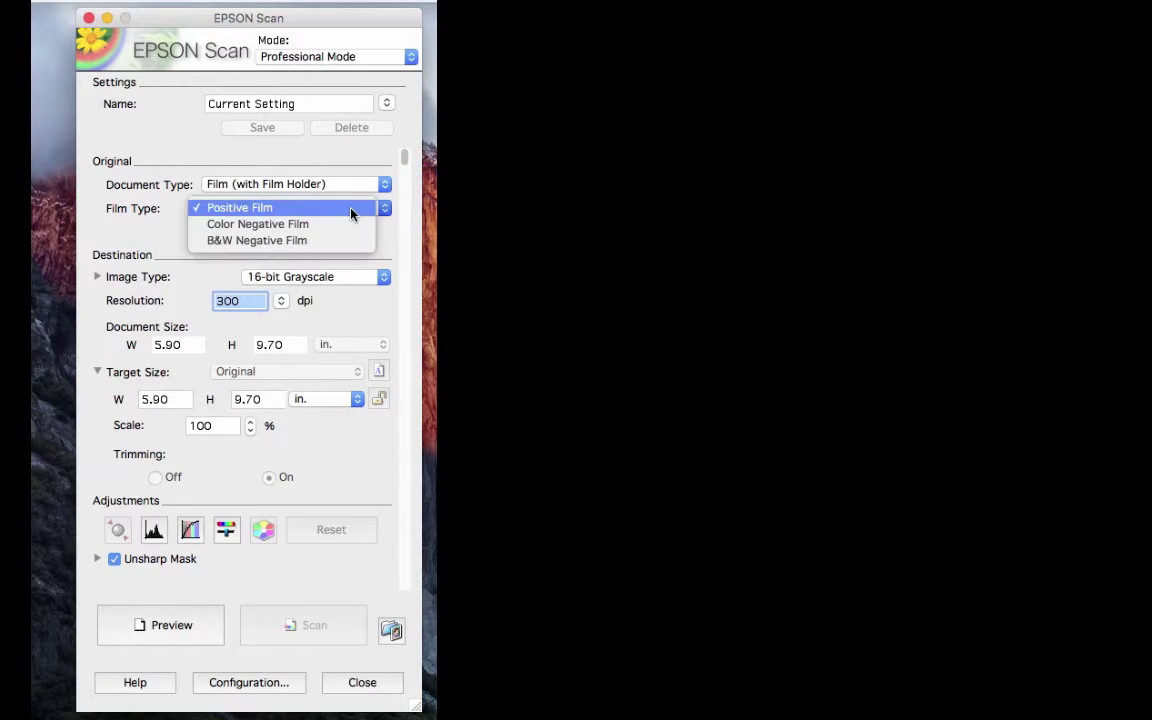
{"action": "left_click", "coordinate": [352, 228]}
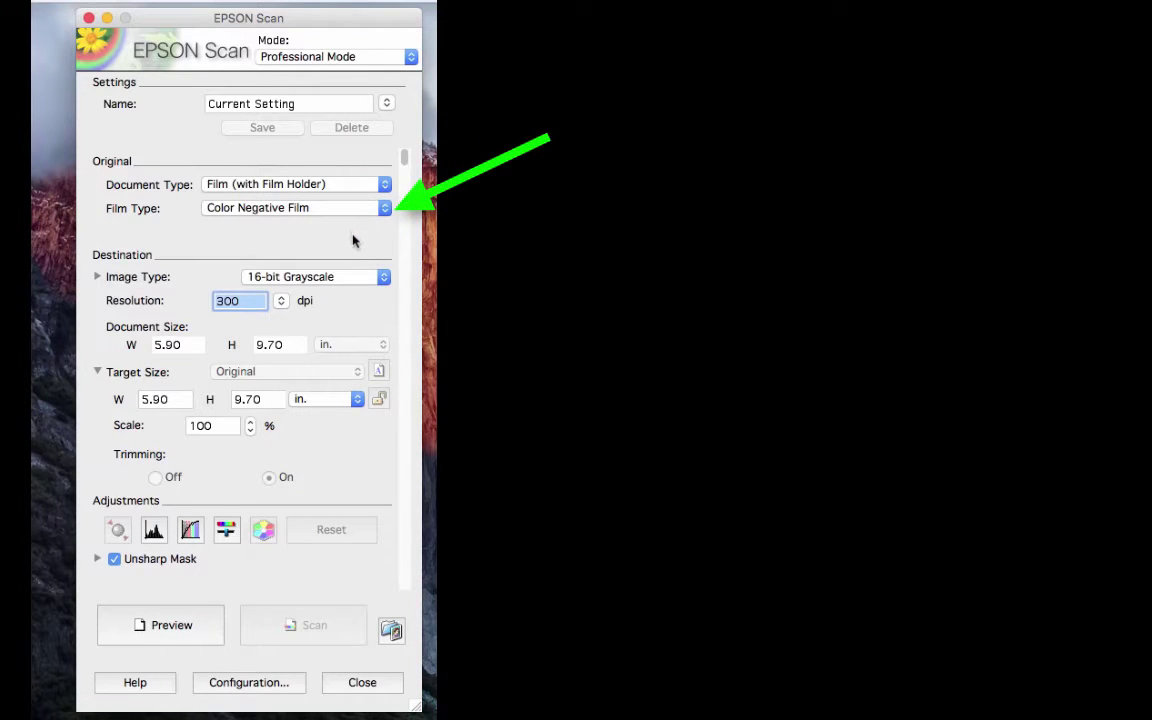
{"action": "left_click", "coordinate": [379, 279]}
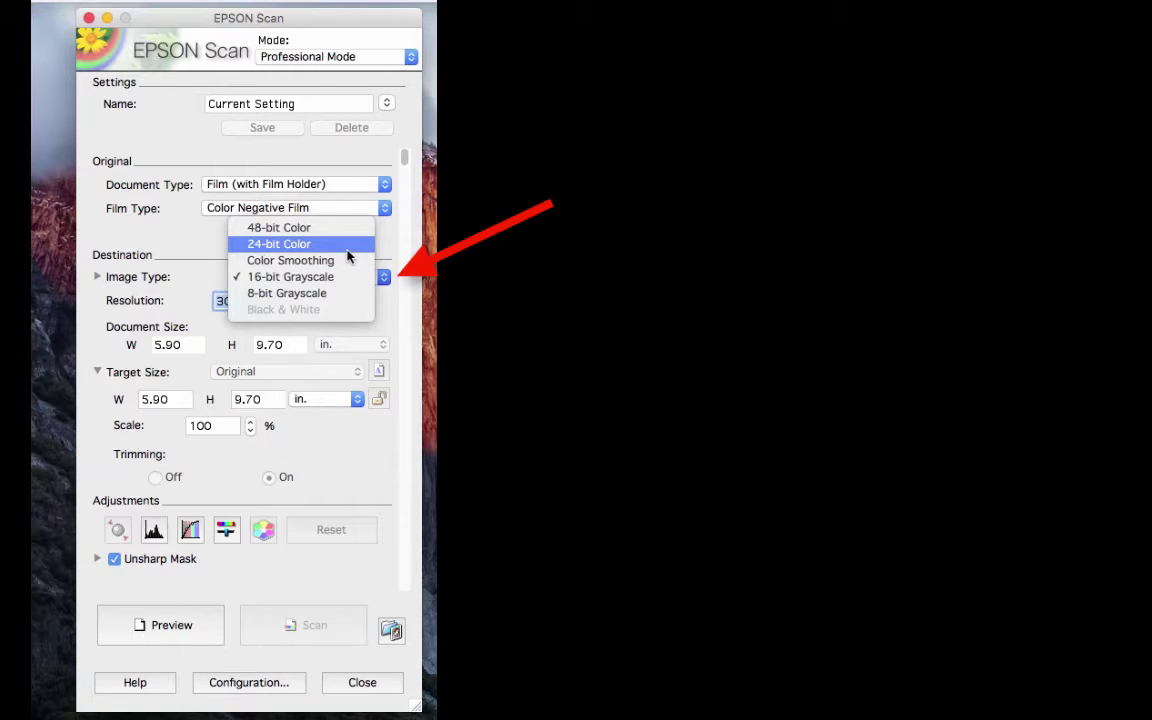
{"action": "left_click", "coordinate": [347, 250]}
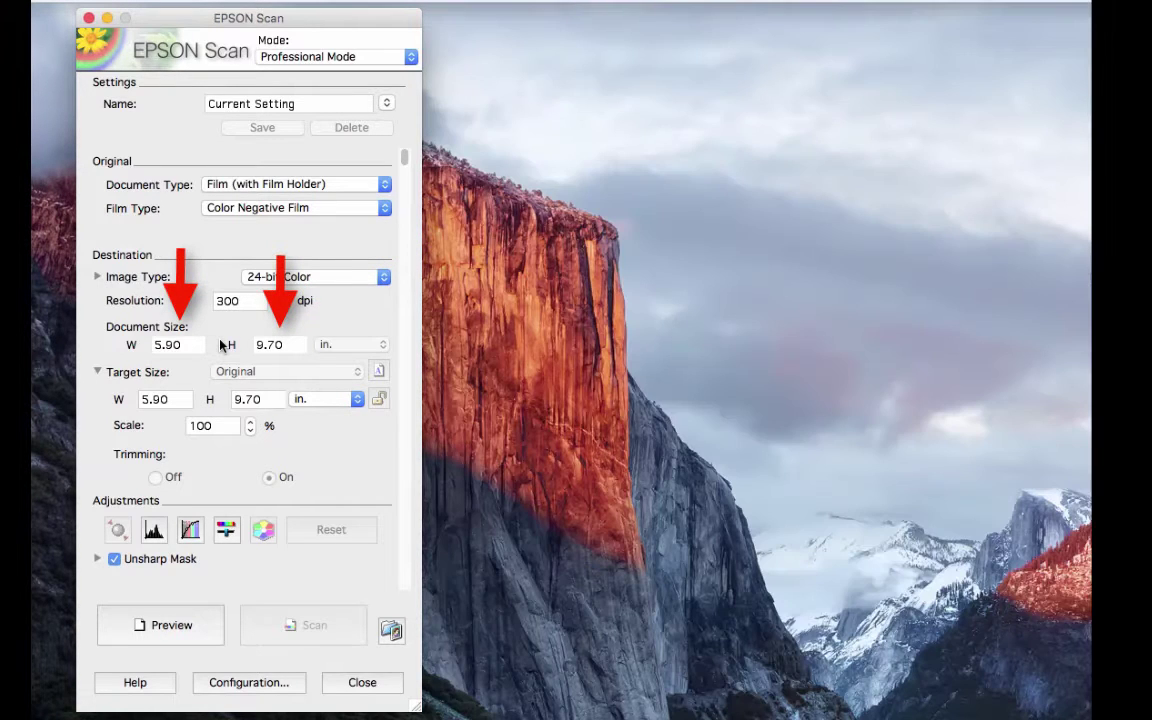
Step: Preview the negatives, turn the fruit-bowl frame upright and rotate the building frame a quarter turn
{"action": "left_click", "coordinate": [172, 624]}
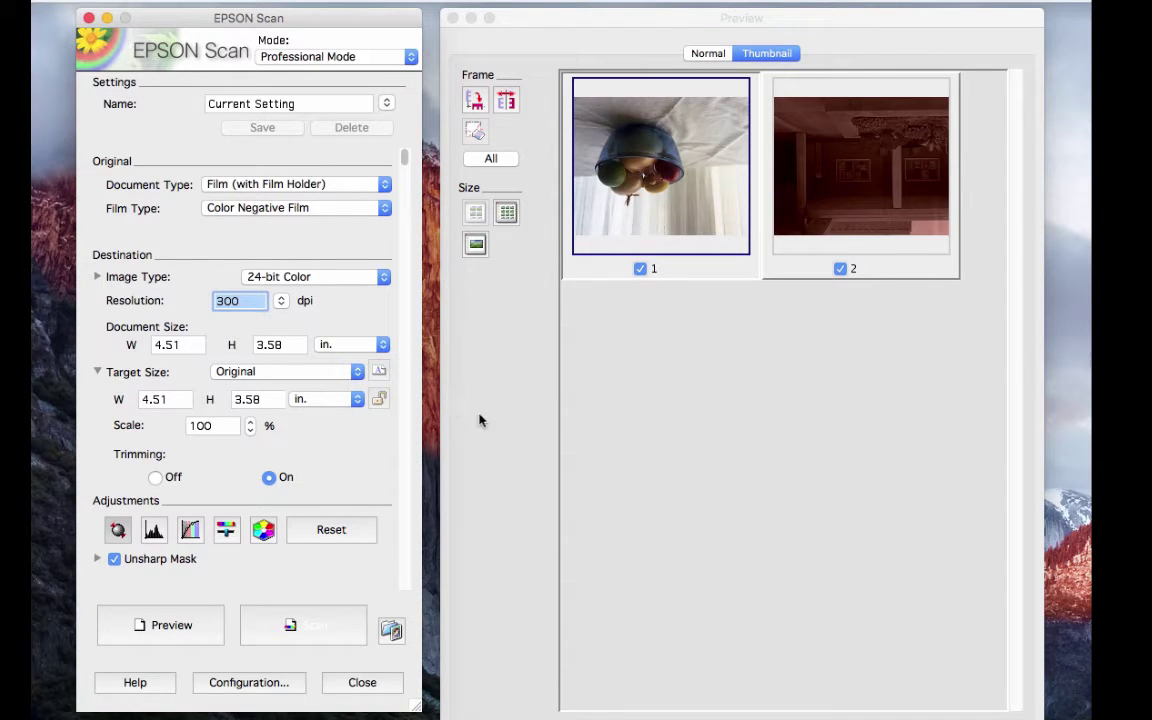
{"action": "left_click", "coordinate": [474, 100]}
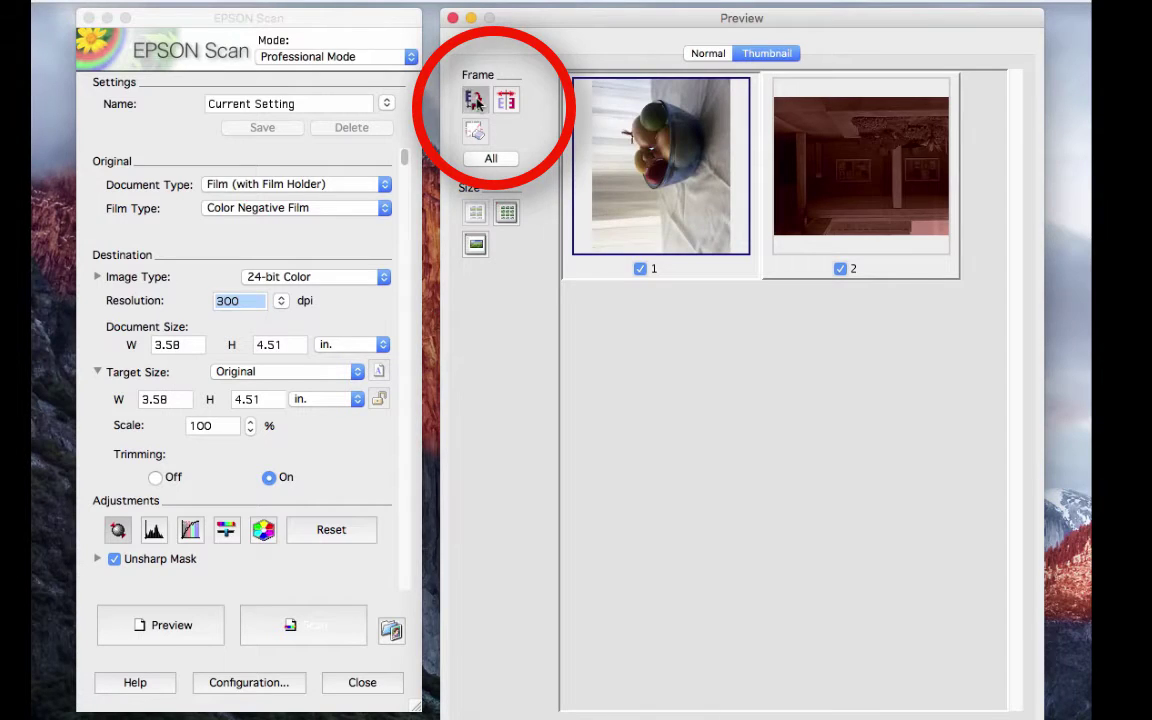
{"action": "left_click", "coordinate": [474, 100]}
{"action": "left_click", "coordinate": [846, 187]}
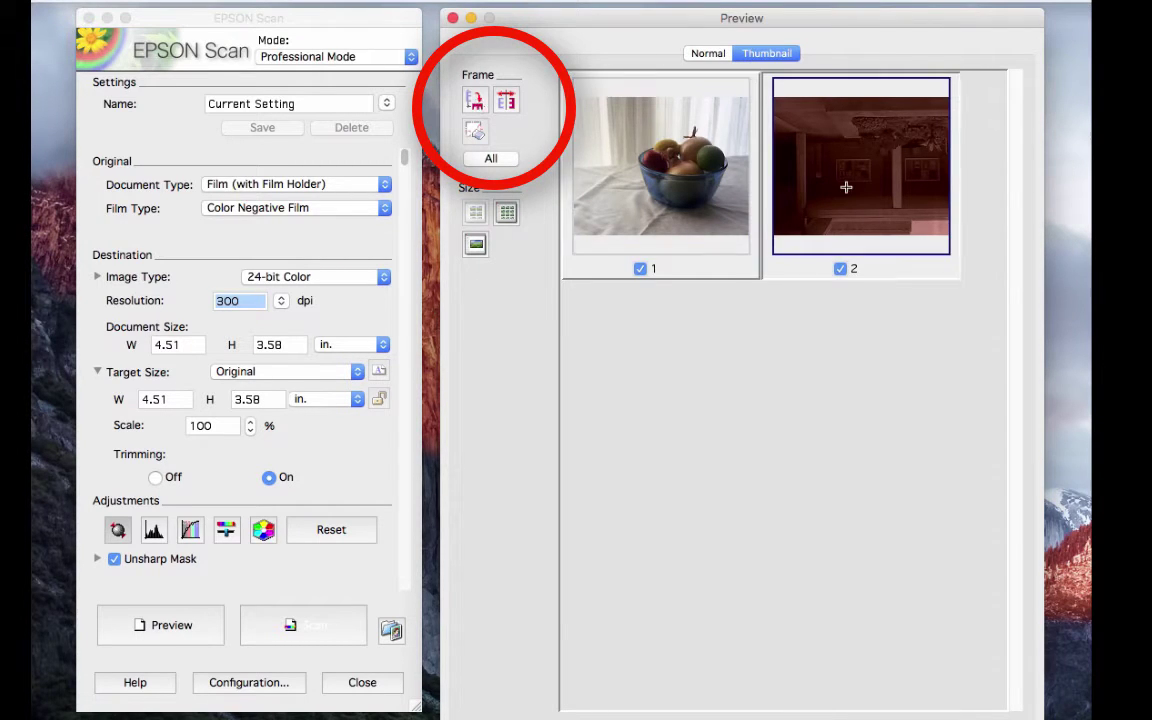
{"action": "left_click", "coordinate": [474, 100]}
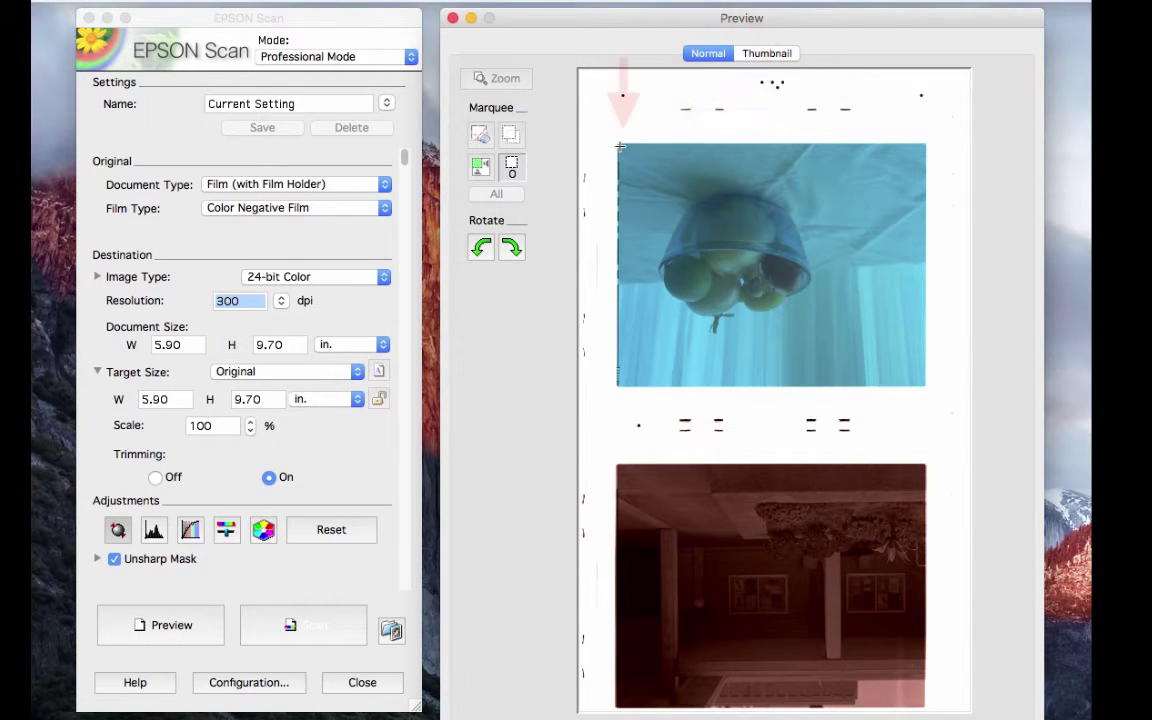
Step: Rotate the preview upright and fit a 4.62 x 3.64 inch marquee to the fruit-bowl frame
{"action": "mouse_move", "coordinate": [618, 145]}
{"action": "left_mouse_down"}
{"action": "mouse_move", "coordinate": [865, 376]}
{"action": "mouse_move", "coordinate": [923, 385]}
{"action": "left_mouse_up"}
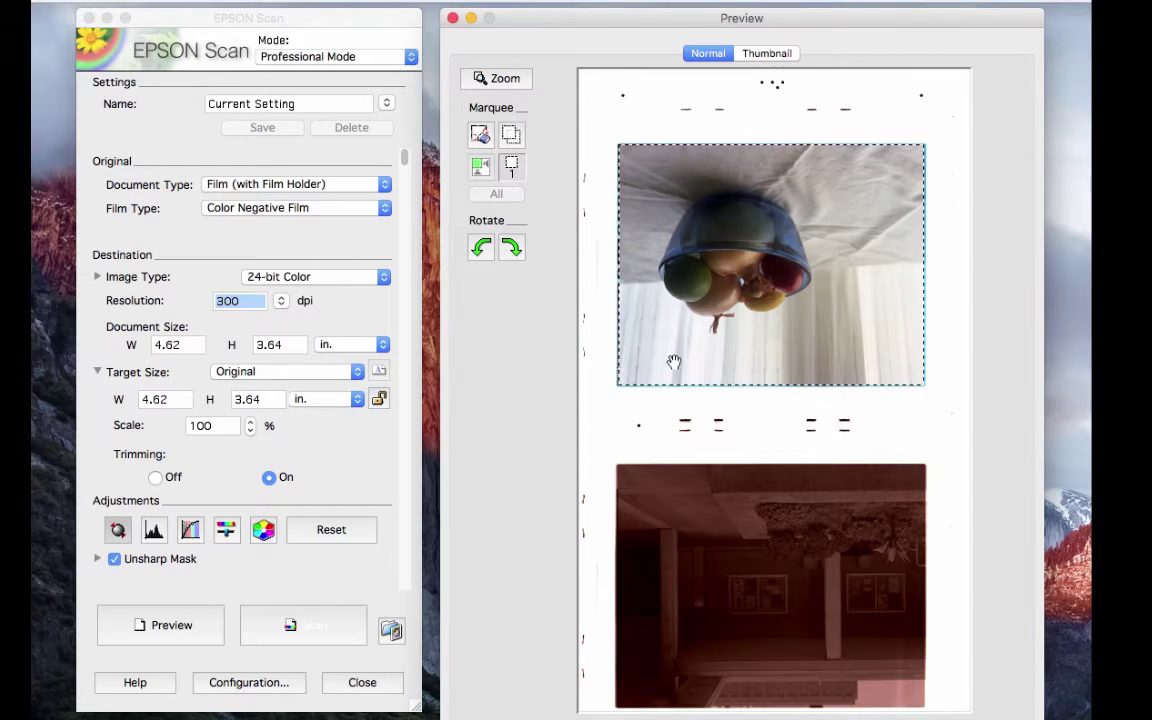
{"action": "left_click", "coordinate": [511, 250]}
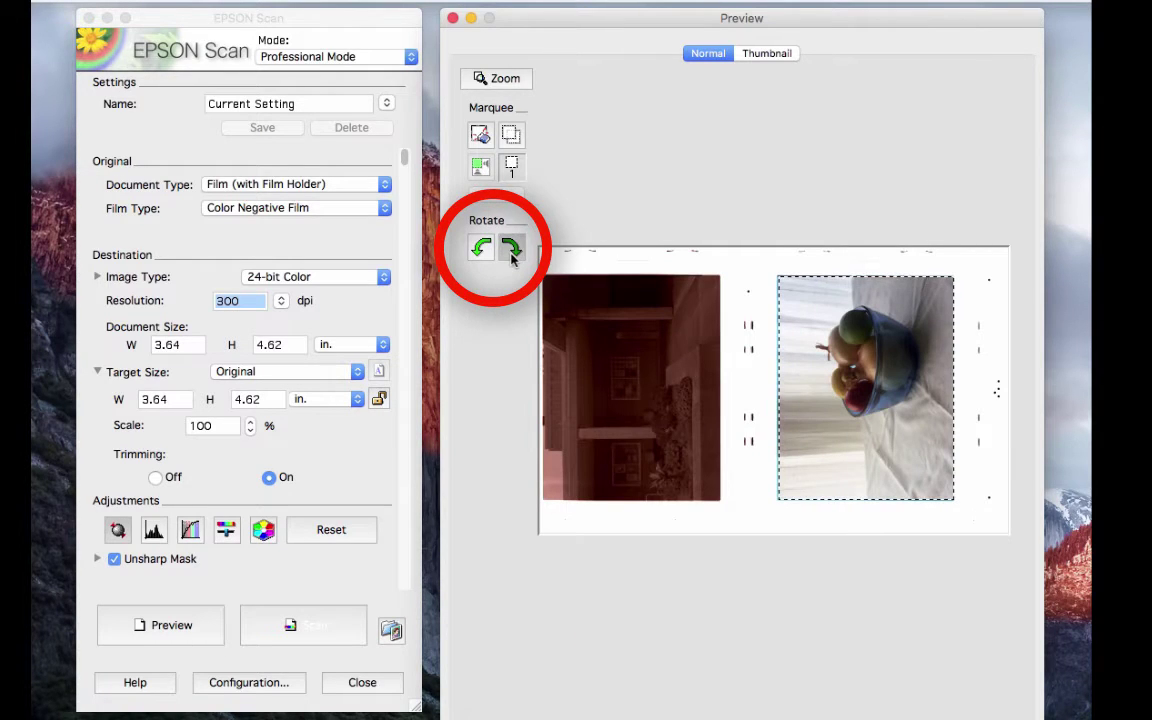
{"action": "left_click", "coordinate": [511, 250]}
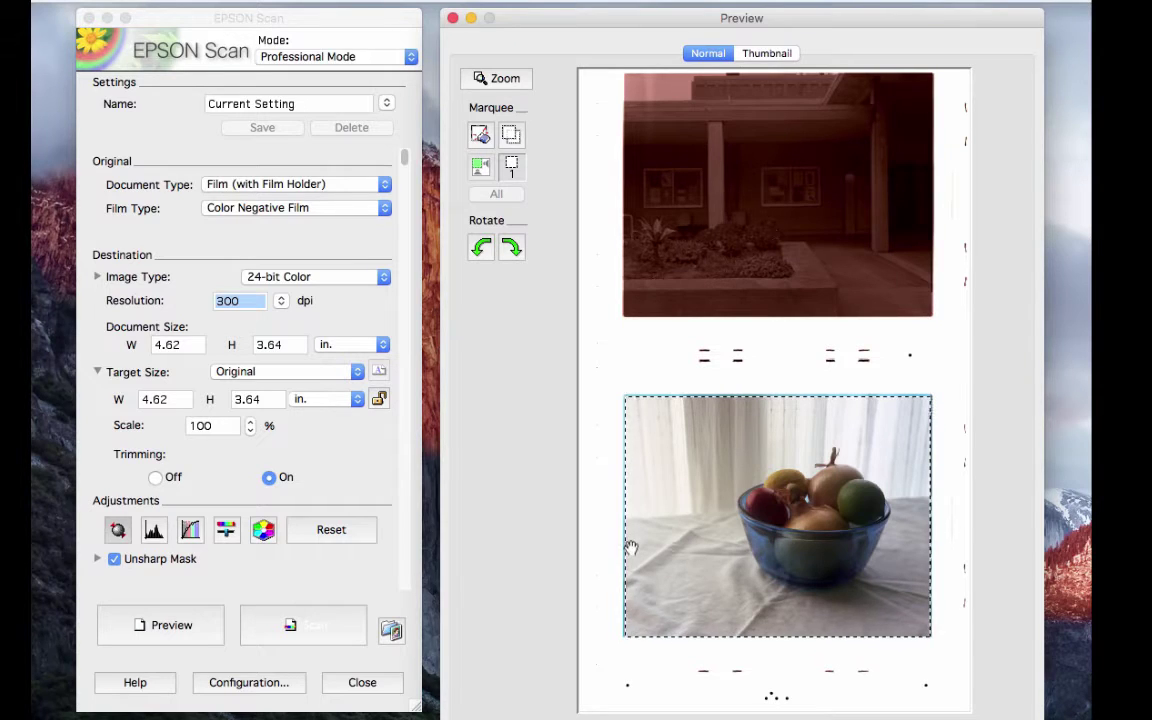
{"action": "left_click_drag", "start_coordinate": [632, 549], "coordinate": [613, 549]}
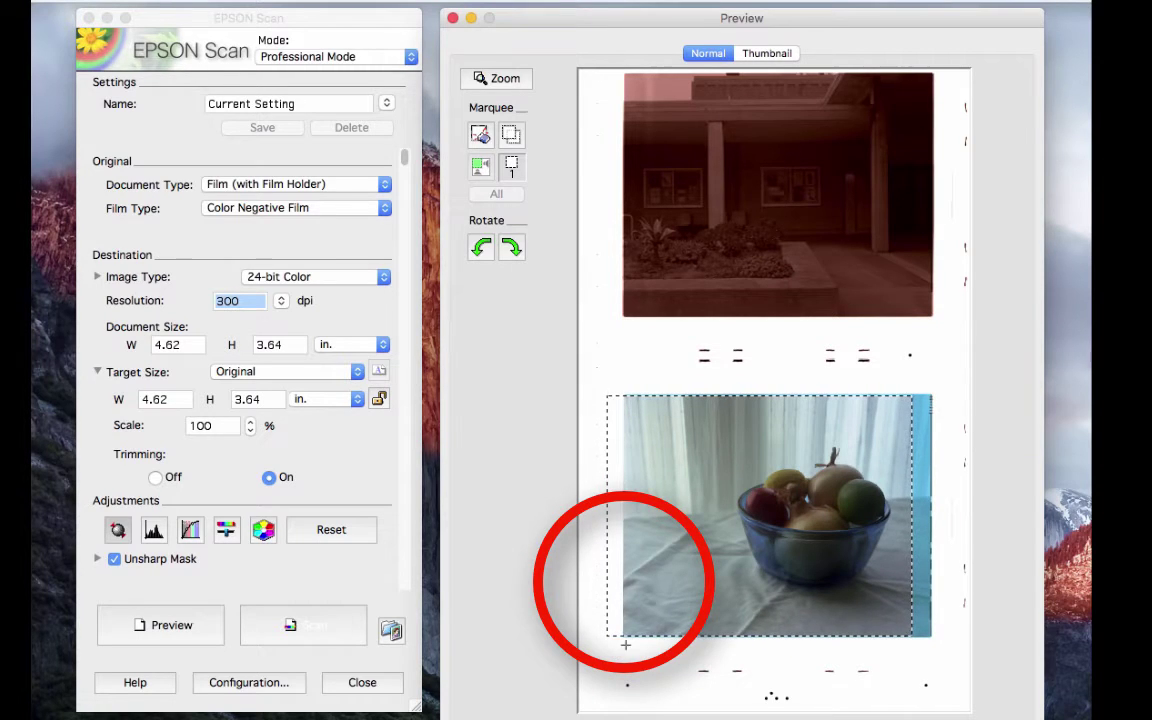
{"action": "left_click_drag", "start_coordinate": [671, 594], "coordinate": [607, 627]}
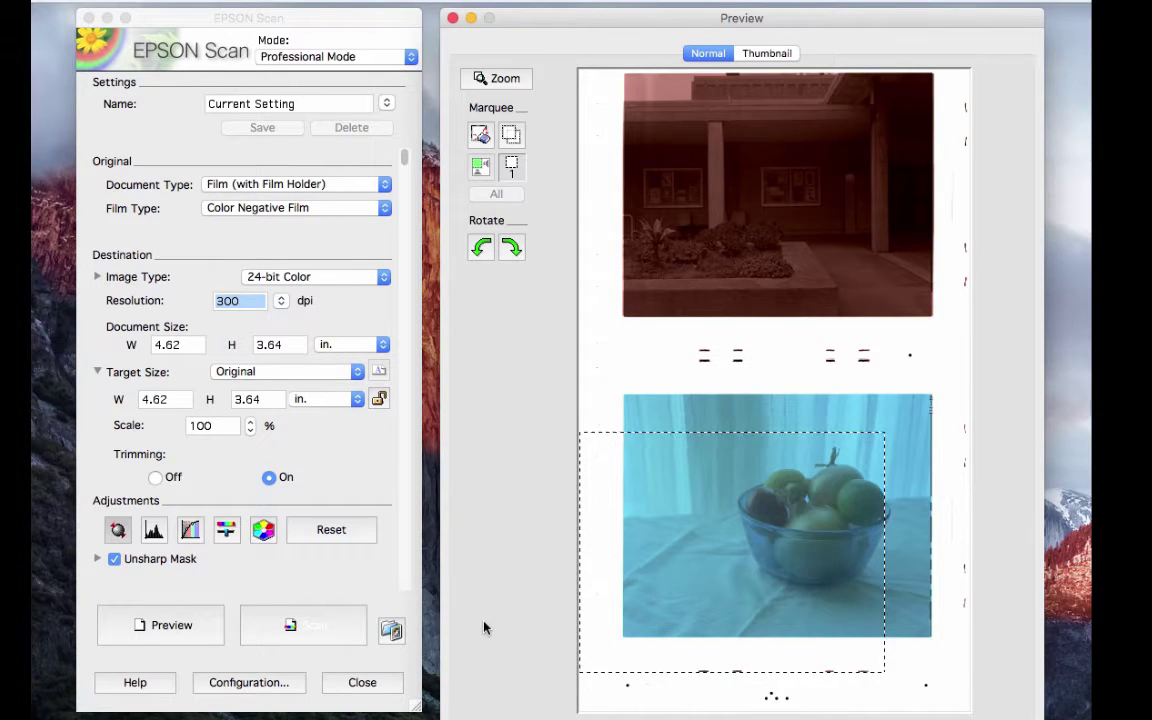
{"action": "left_click_drag", "start_coordinate": [669, 586], "coordinate": [686, 557]}
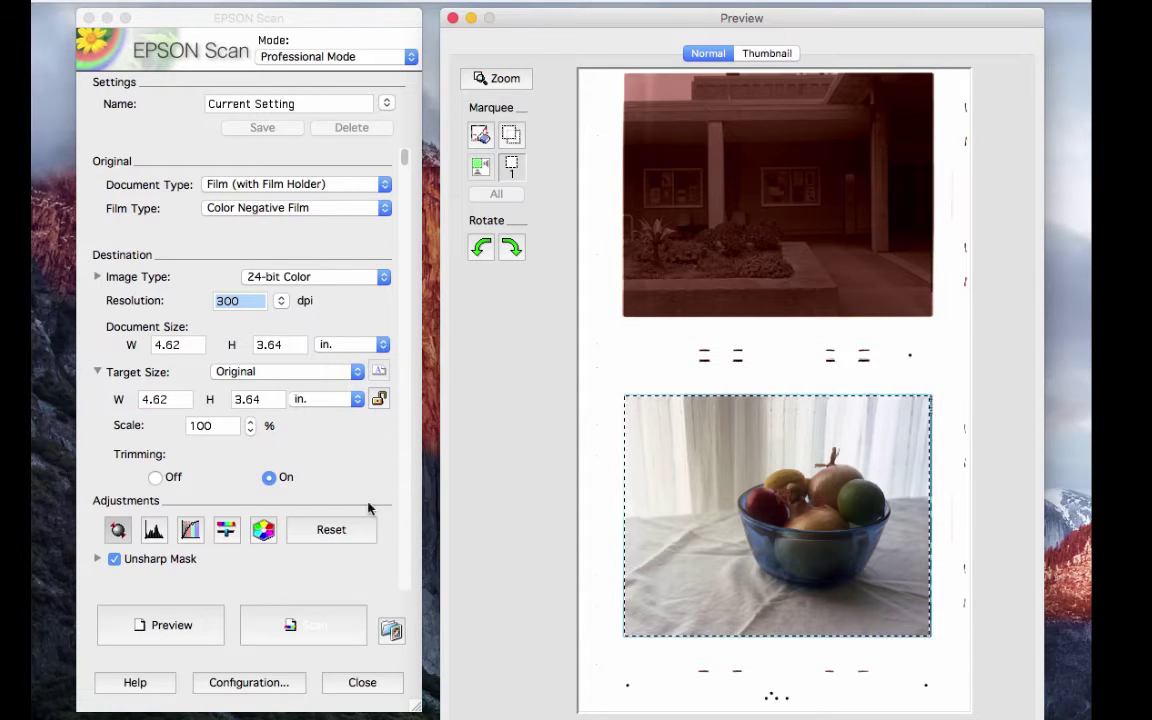
Step: Keep Original target size and set target width to 14 inches (11.04 in high, 303%)
{"action": "left_click", "coordinate": [312, 373]}
{"action": "left_click", "coordinate": [312, 373]}
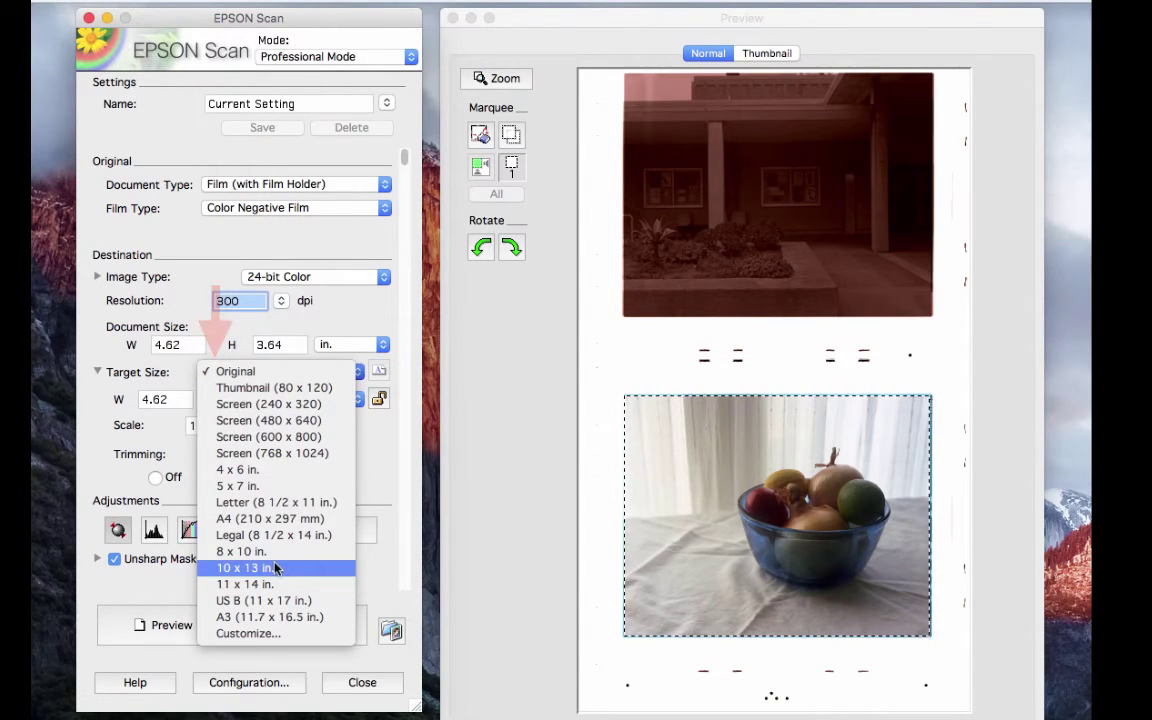
{"action": "left_click", "coordinate": [372, 498]}
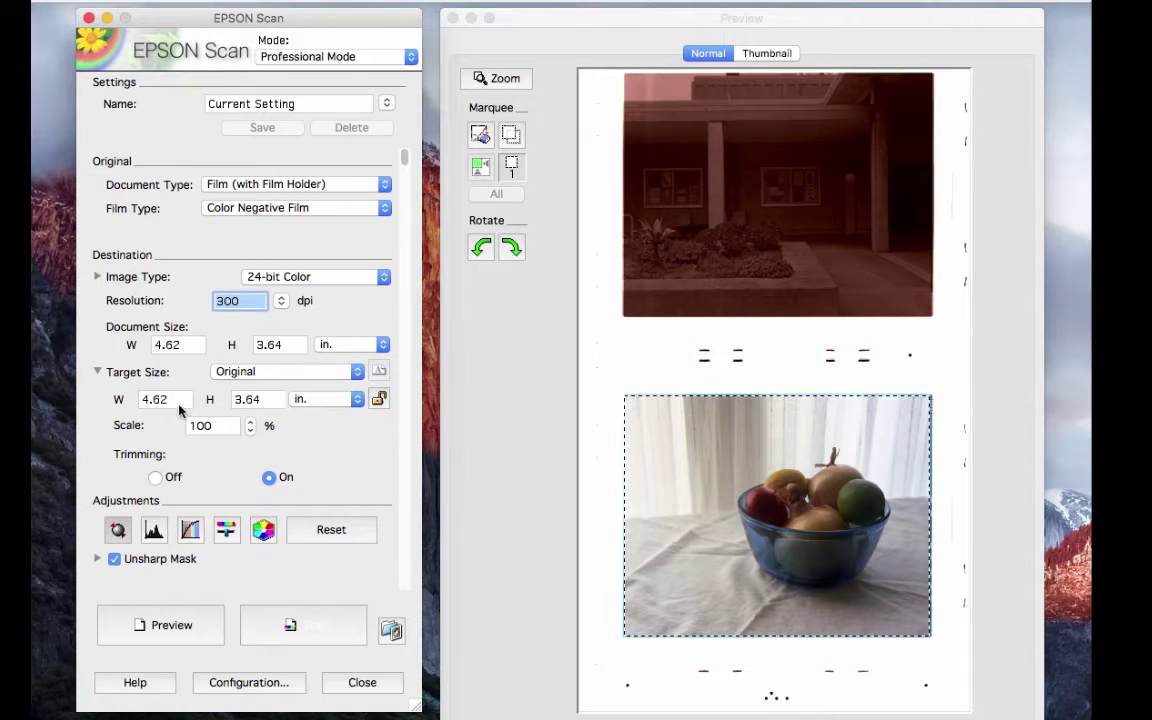
{"action": "left_click", "coordinate": [140, 399]}
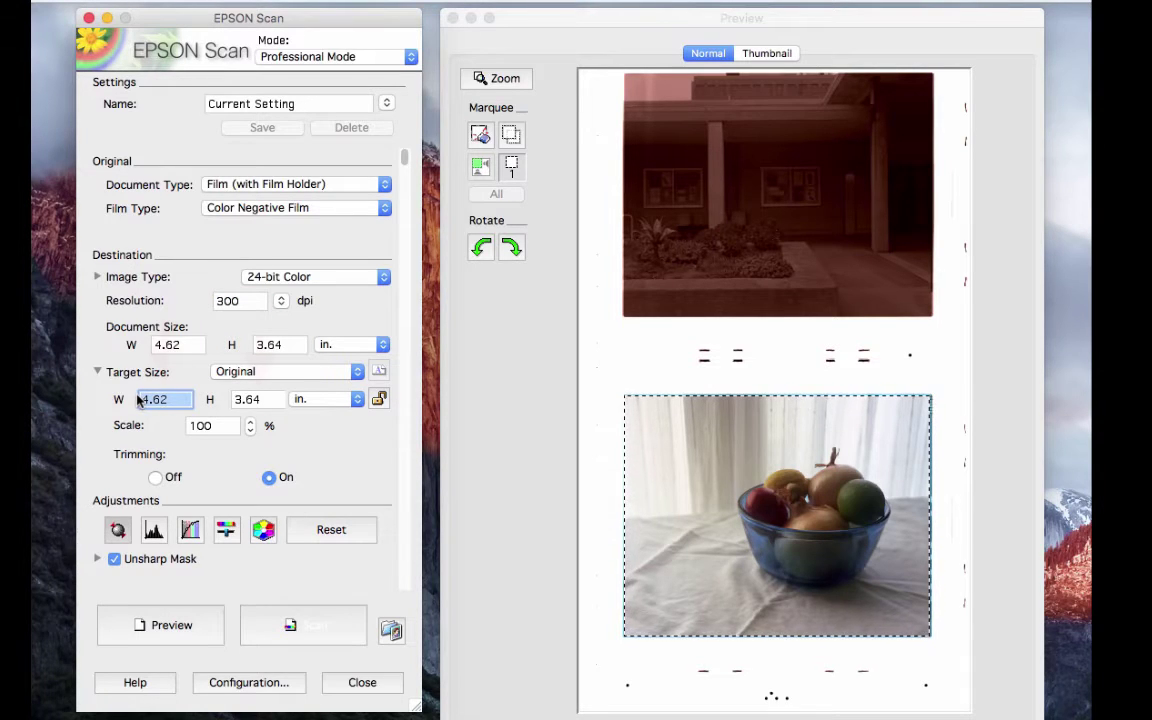
{"action": "type", "text": "14"}
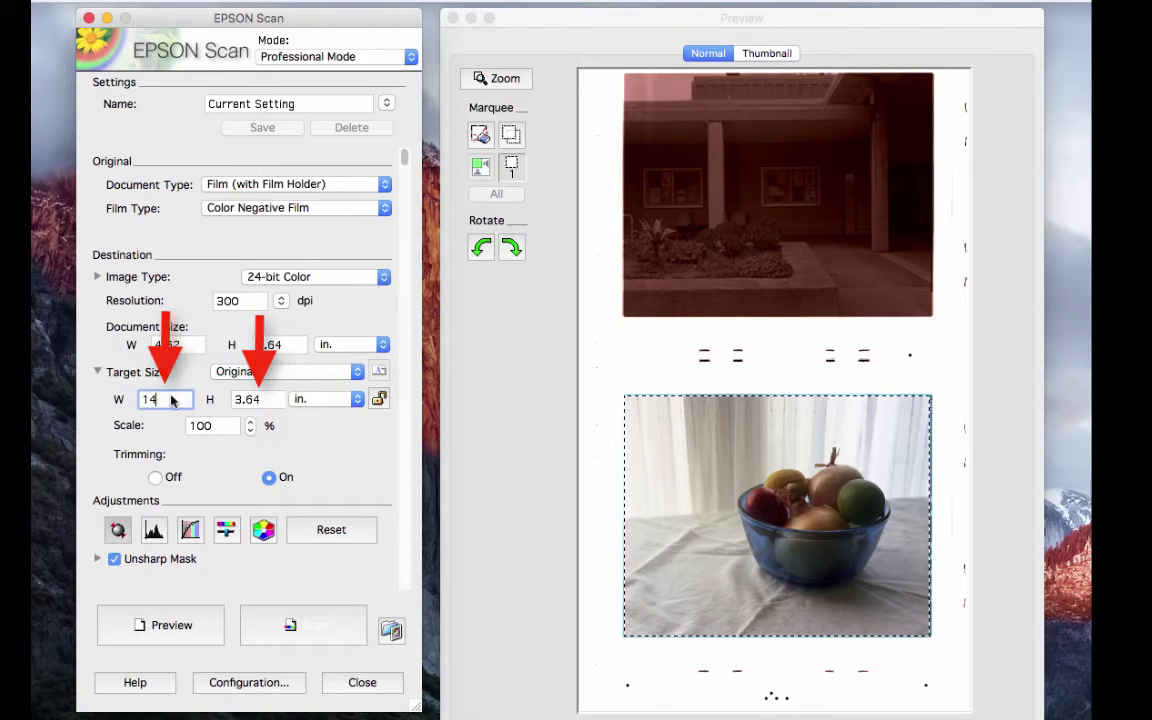
{"action": "key", "text": "Tab"}
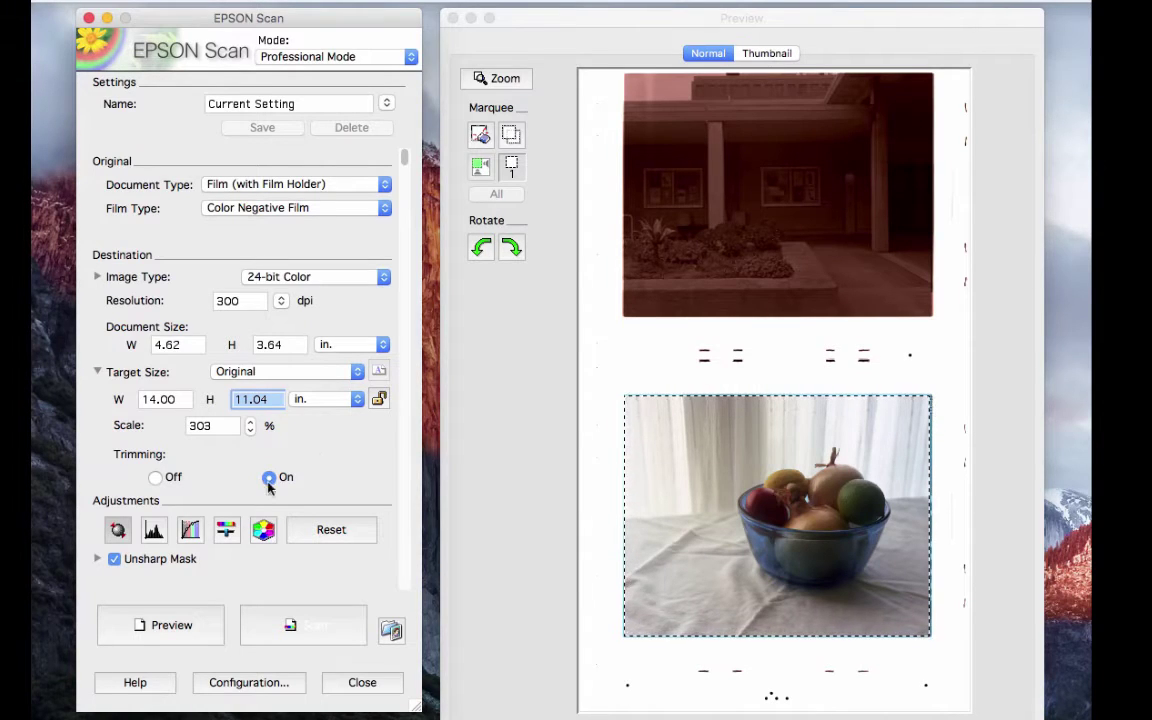
Step: Try Auto Exposure, then set histogram input levels to shadow 136 and highlight 212
{"action": "left_click", "coordinate": [117, 532]}
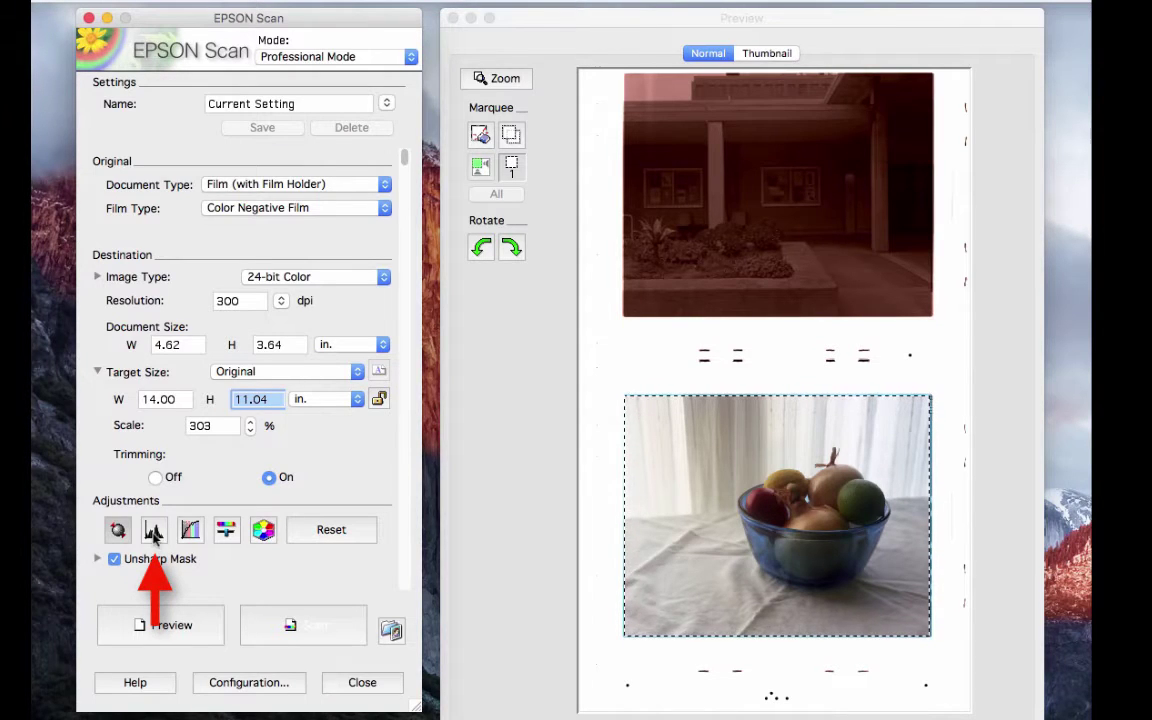
{"action": "left_click", "coordinate": [152, 531]}
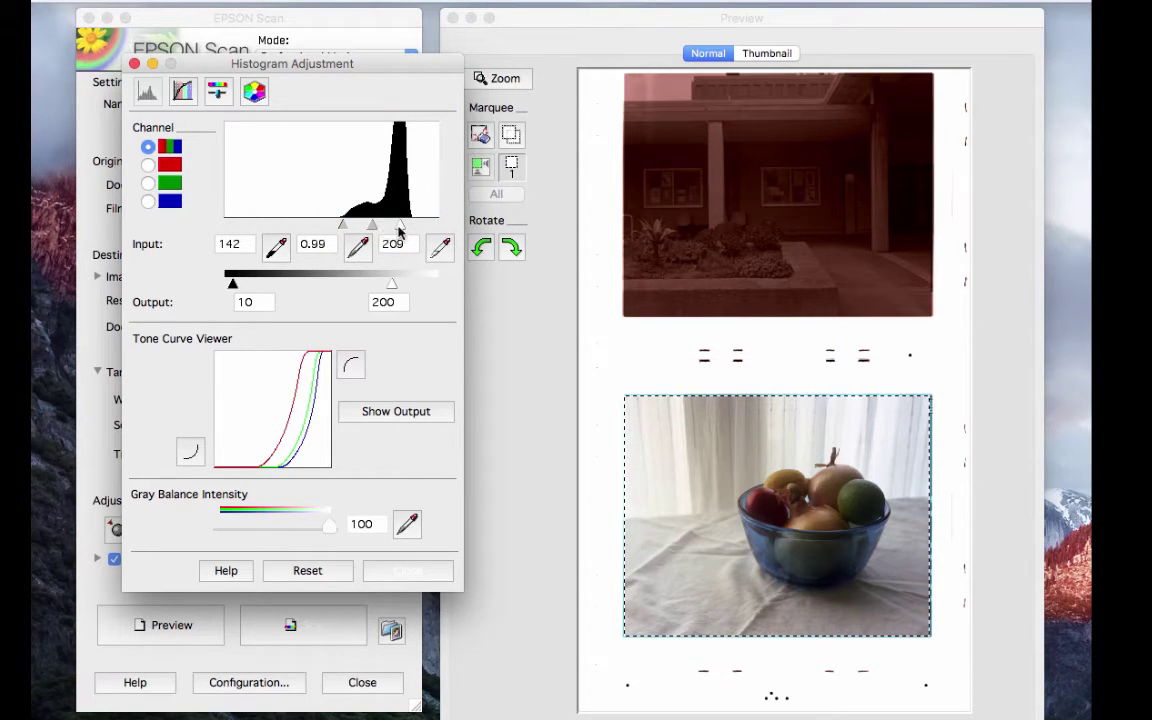
{"action": "left_click_drag", "start_coordinate": [344, 223], "coordinate": [339, 223]}
{"action": "left_click_drag", "start_coordinate": [422, 232], "coordinate": [420, 231]}
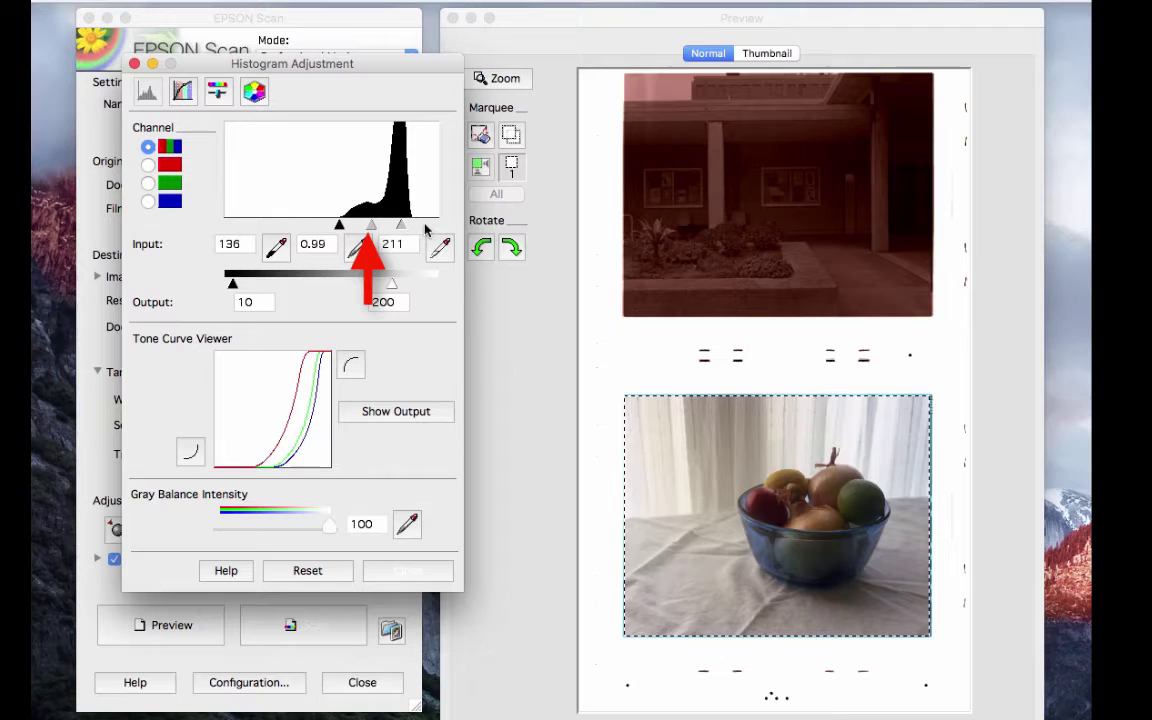
{"action": "left_click_drag", "start_coordinate": [425, 230], "coordinate": [425, 226]}
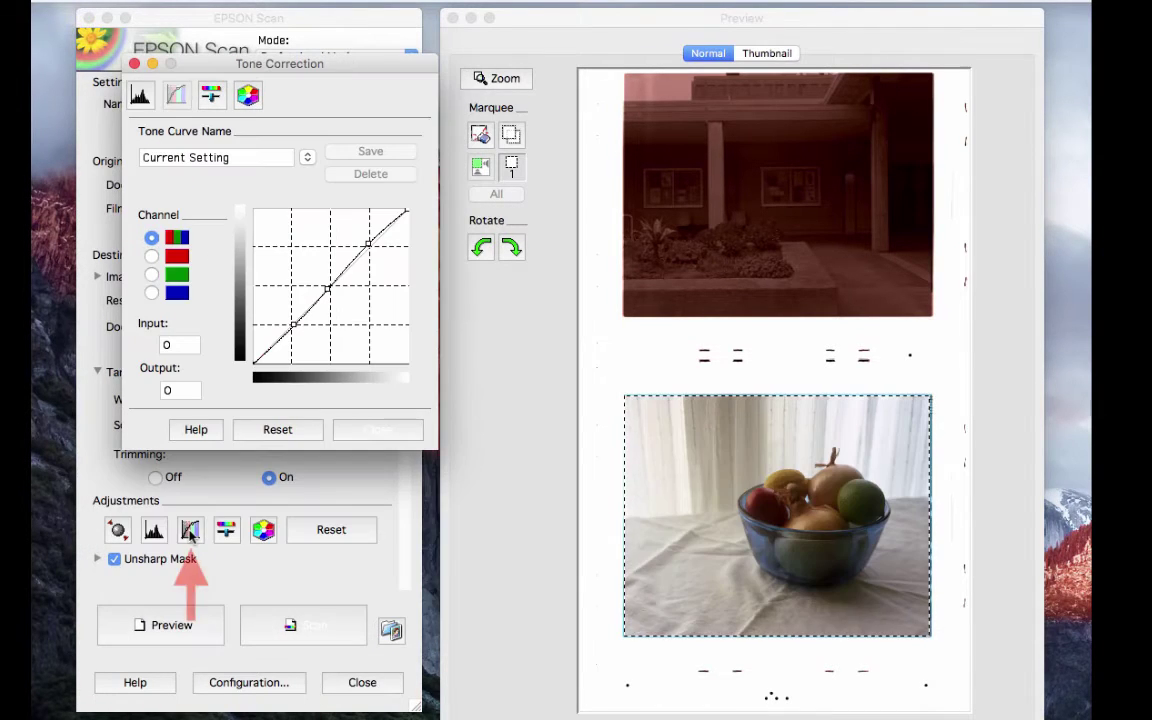
Step: Pull both tone curve points down, then apply Auto Exposure to brighten the fruit bowl
{"action": "left_click", "coordinate": [294, 326]}
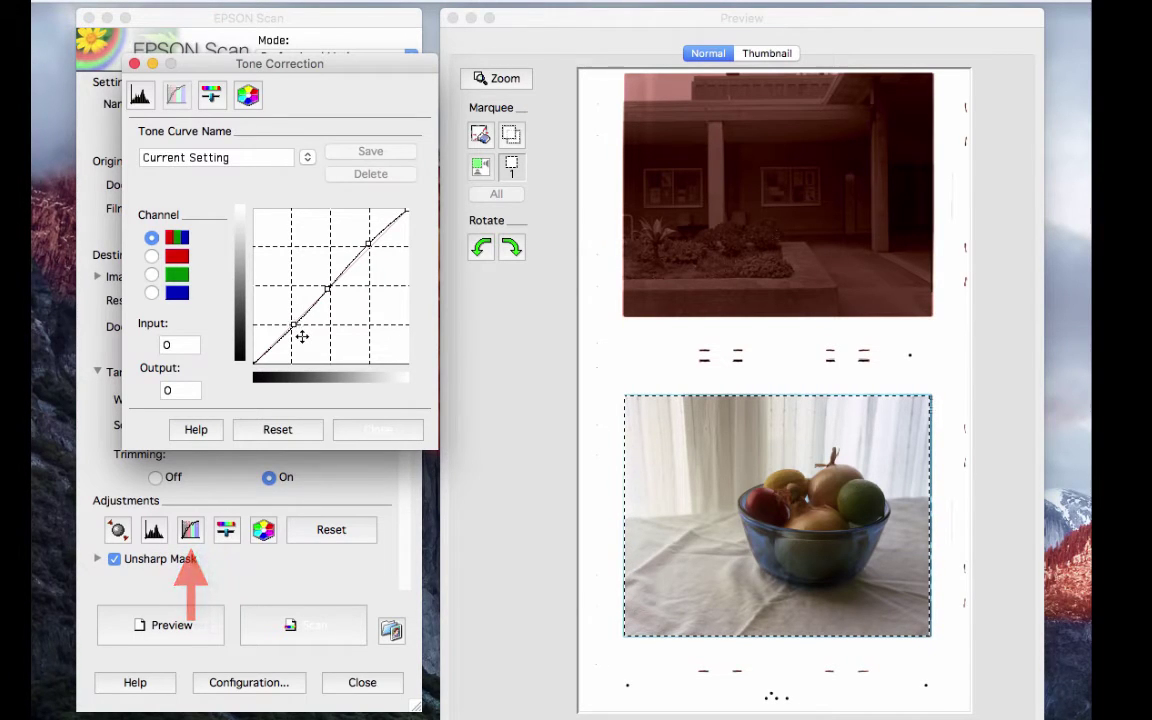
{"action": "left_click_drag", "start_coordinate": [305, 343], "coordinate": [299, 336]}
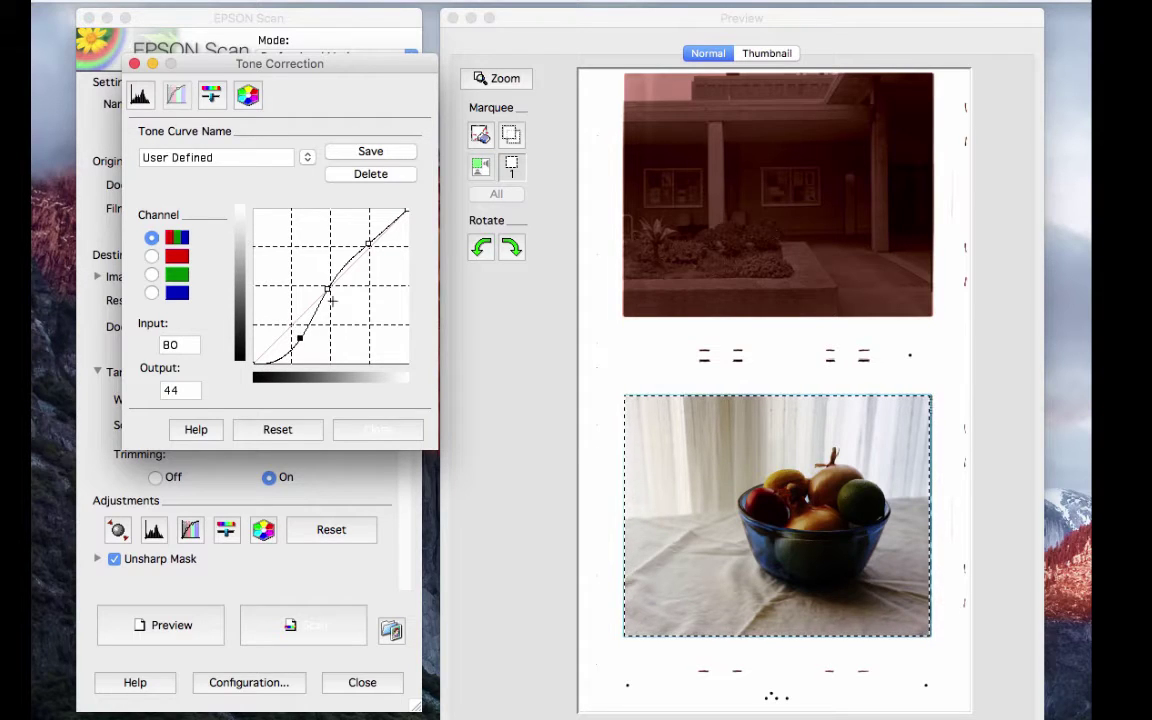
{"action": "left_click", "coordinate": [376, 261]}
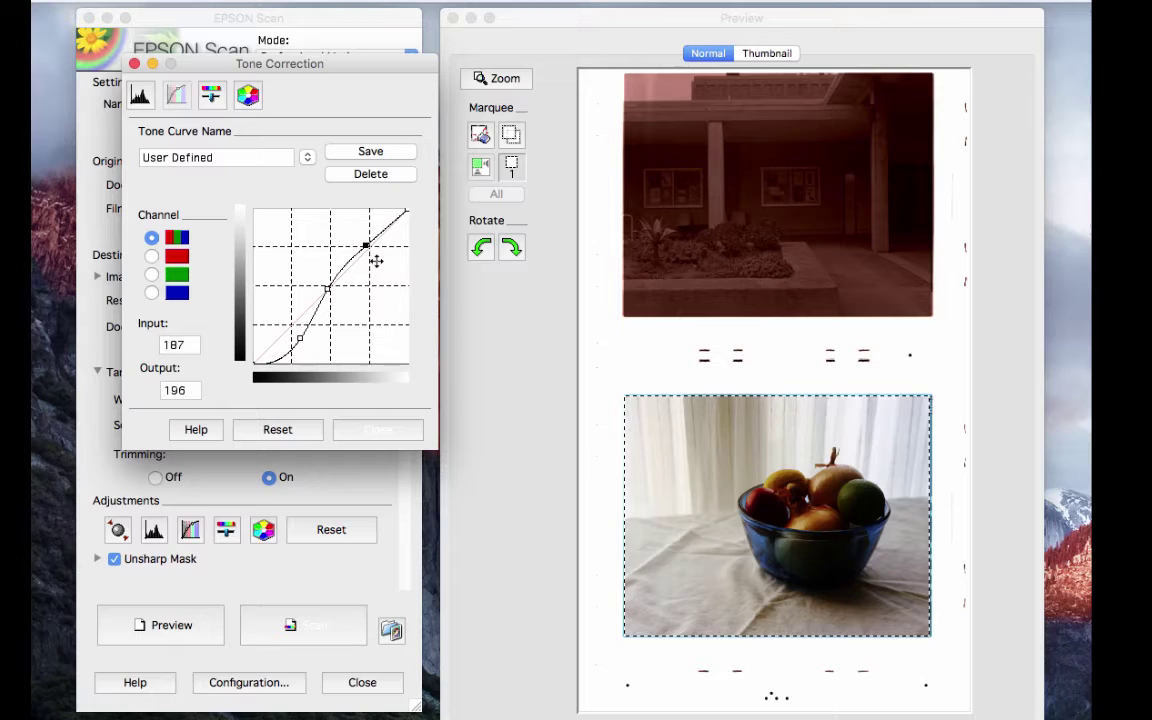
{"action": "left_click_drag", "start_coordinate": [376, 261], "coordinate": [377, 263]}
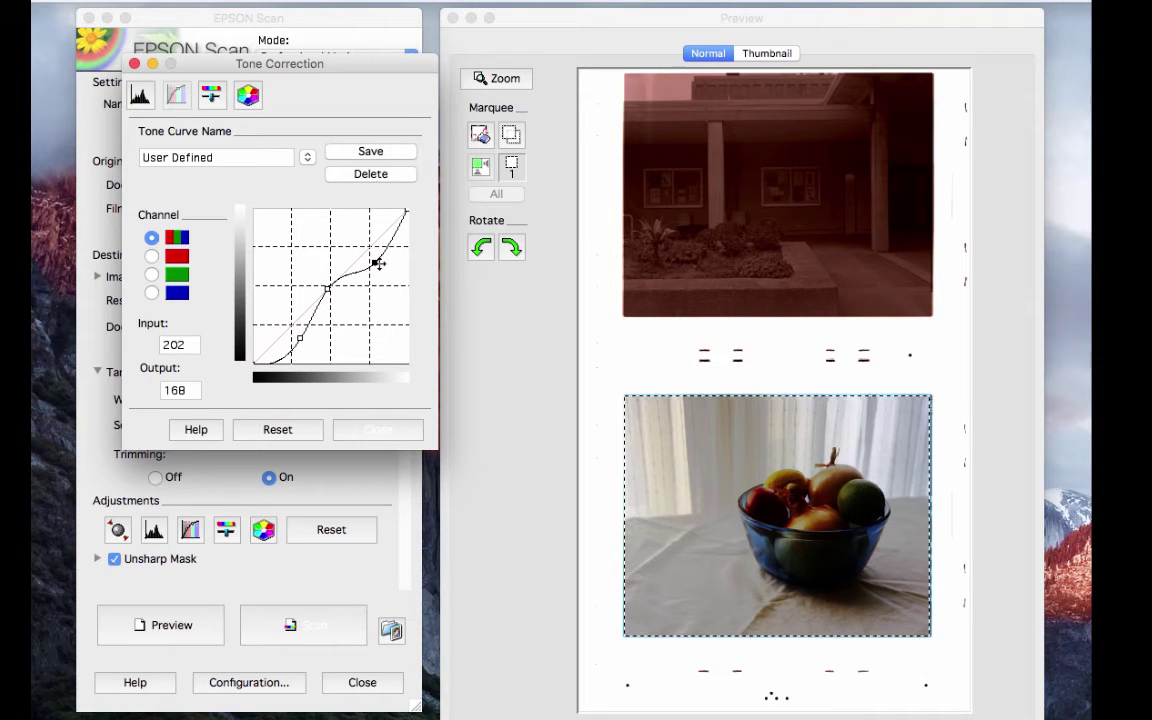
{"action": "key", "text": "Return"}
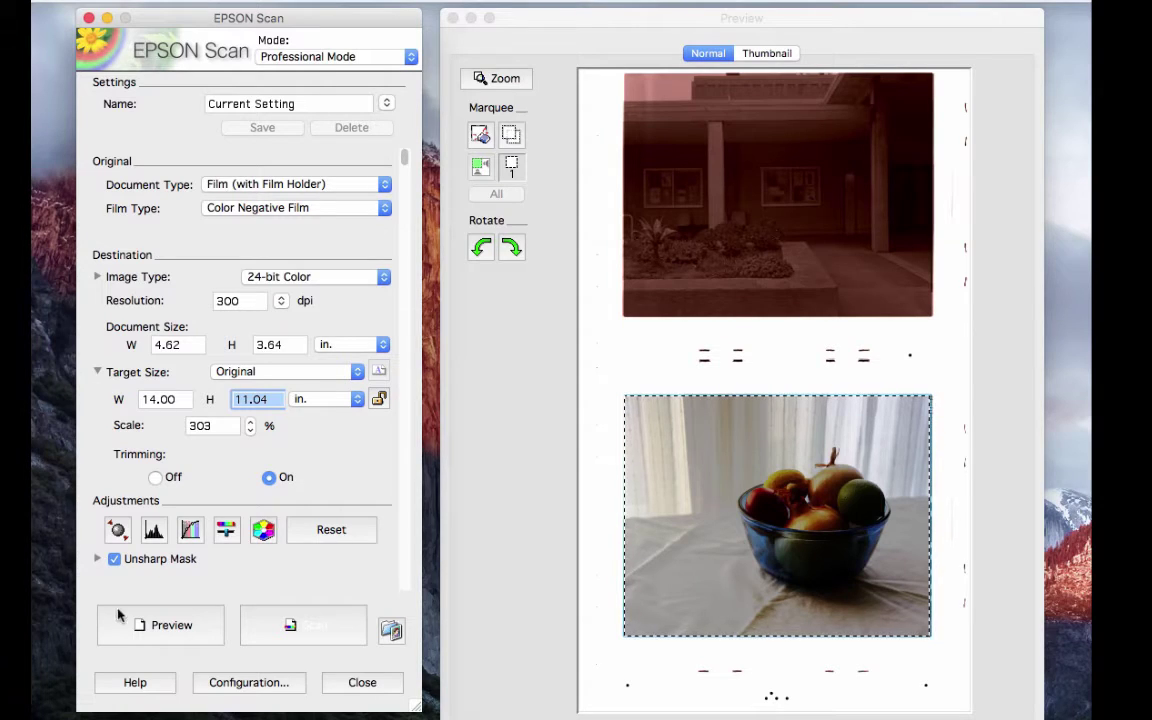
{"action": "left_click", "coordinate": [118, 533]}
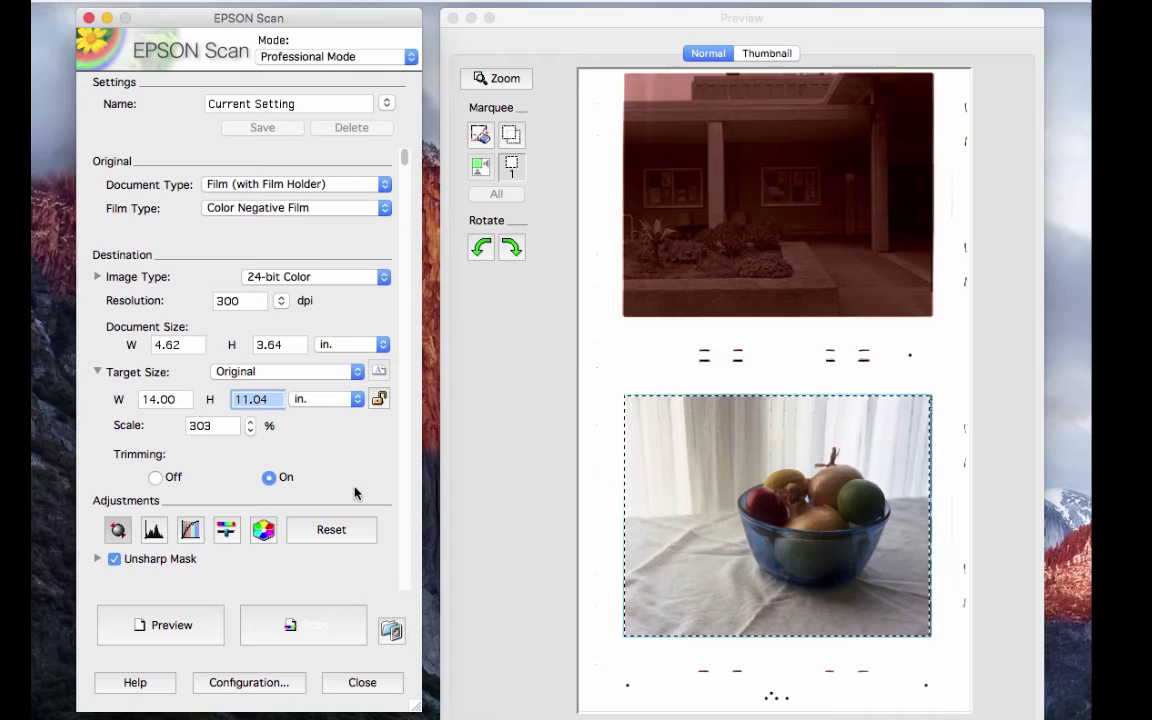
Step: Scan the fruit bowl as a JPEG with prefix myname, start number 001, saved to the Desktop
{"action": "left_click", "coordinate": [316, 628]}
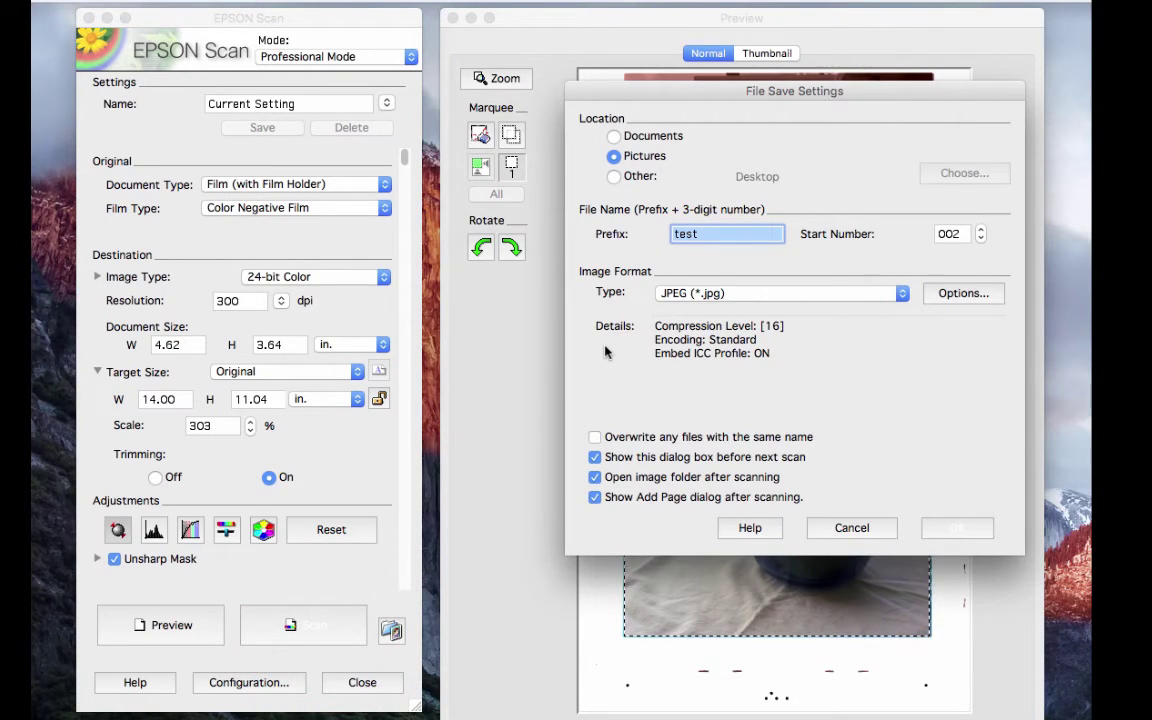
{"action": "key", "text": "BackSpace"}
{"action": "type", "text": "myname"}
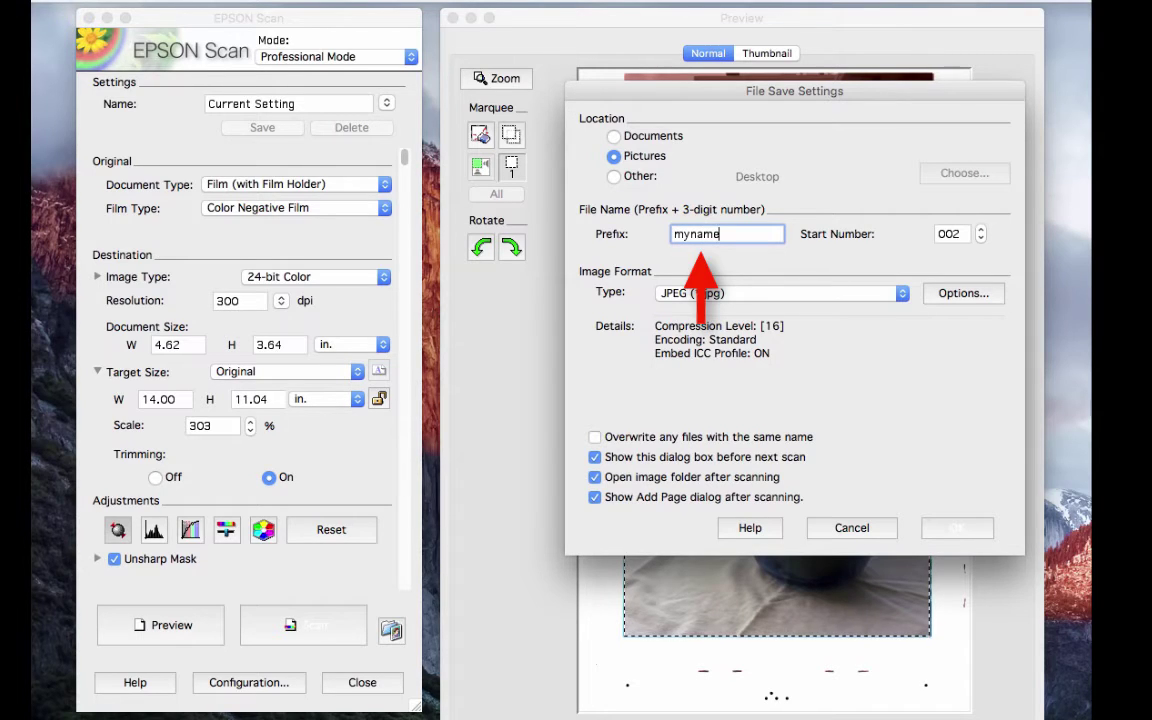
{"action": "left_click", "coordinate": [980, 240]}
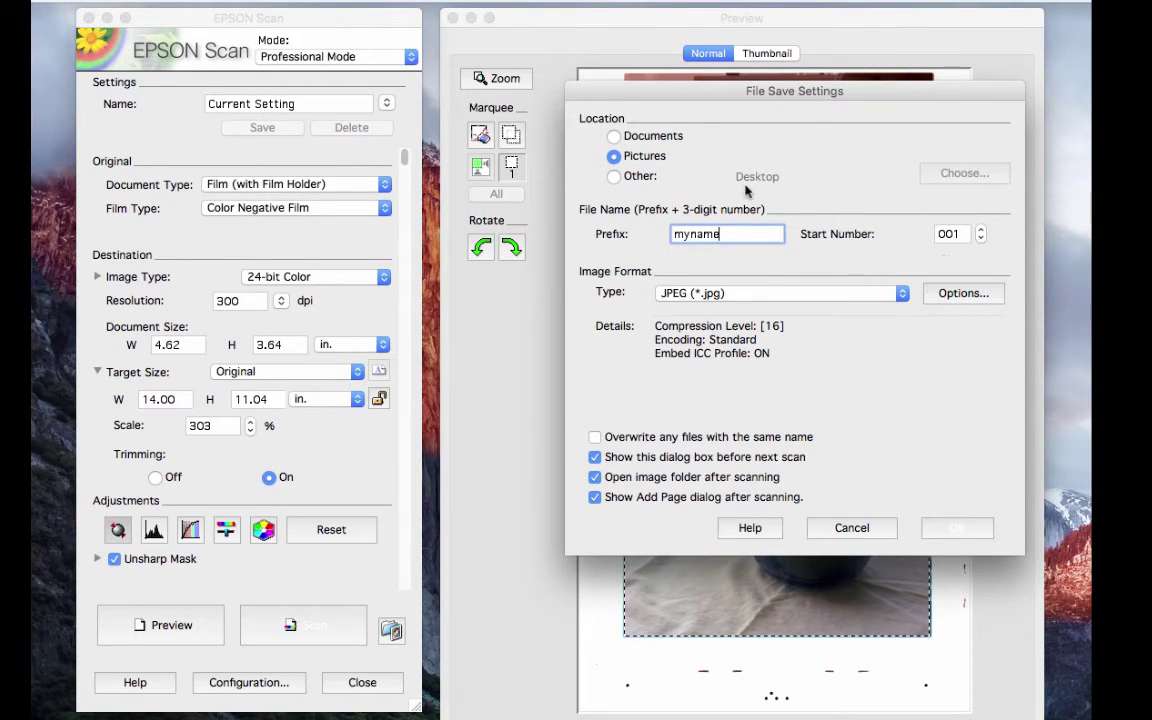
{"action": "left_click", "coordinate": [614, 177]}
{"action": "left_click", "coordinate": [959, 177]}
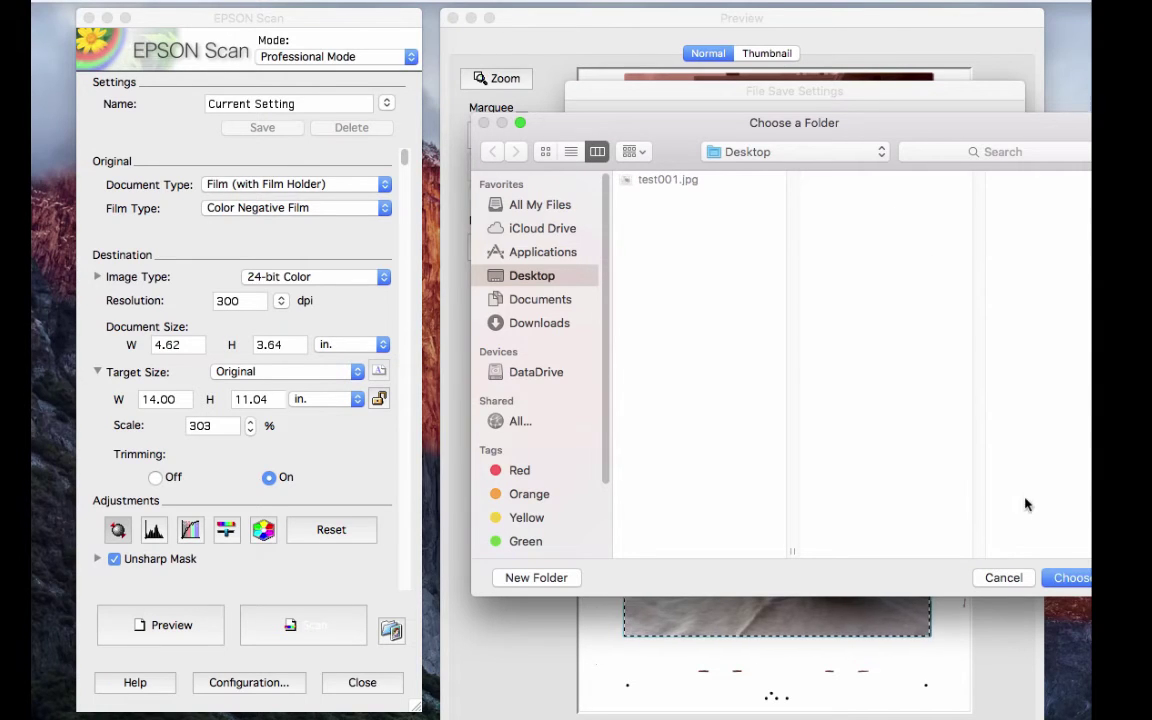
{"action": "left_click", "coordinate": [1067, 577]}
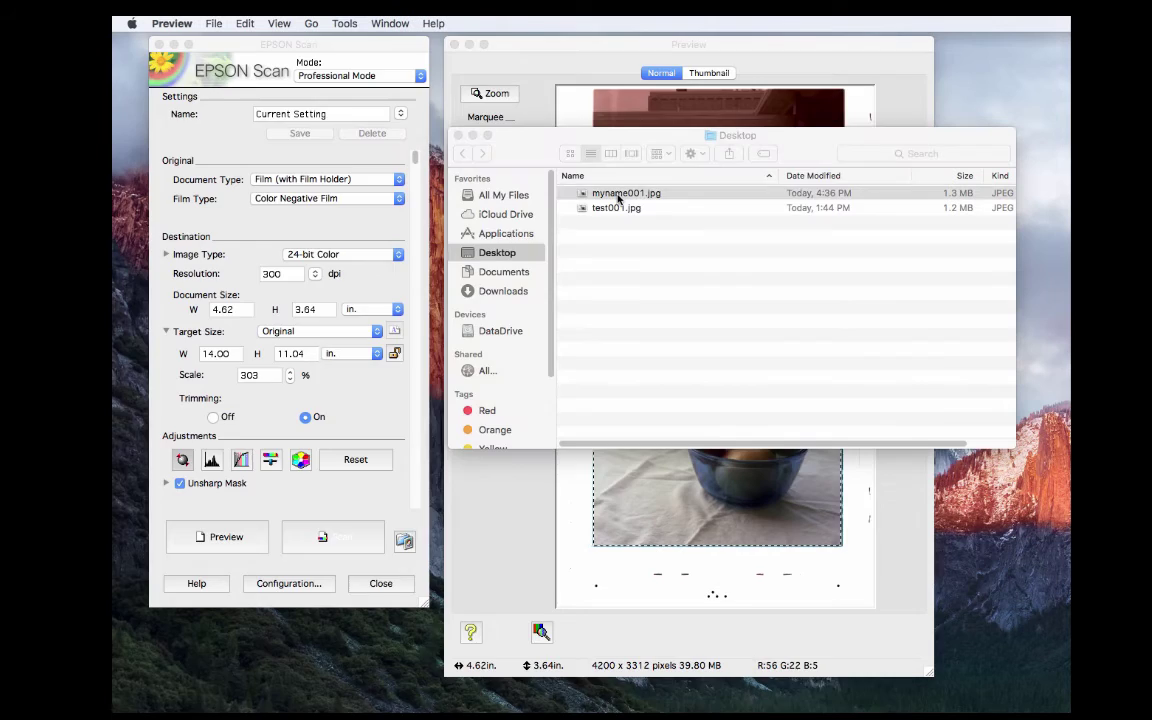
Step: Open myname001.jpg in Preview to inspect the fruit-bowl scan, then close it
{"action": "double_click", "coordinate": [618, 194]}
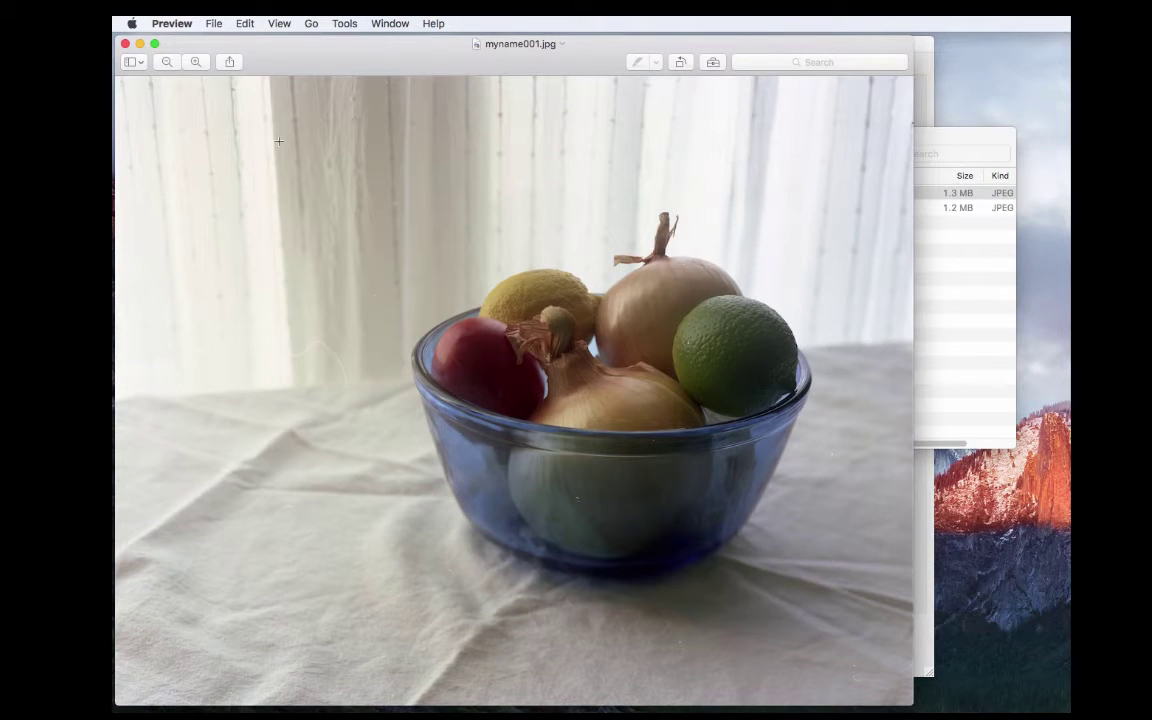
{"action": "left_click", "coordinate": [125, 44]}
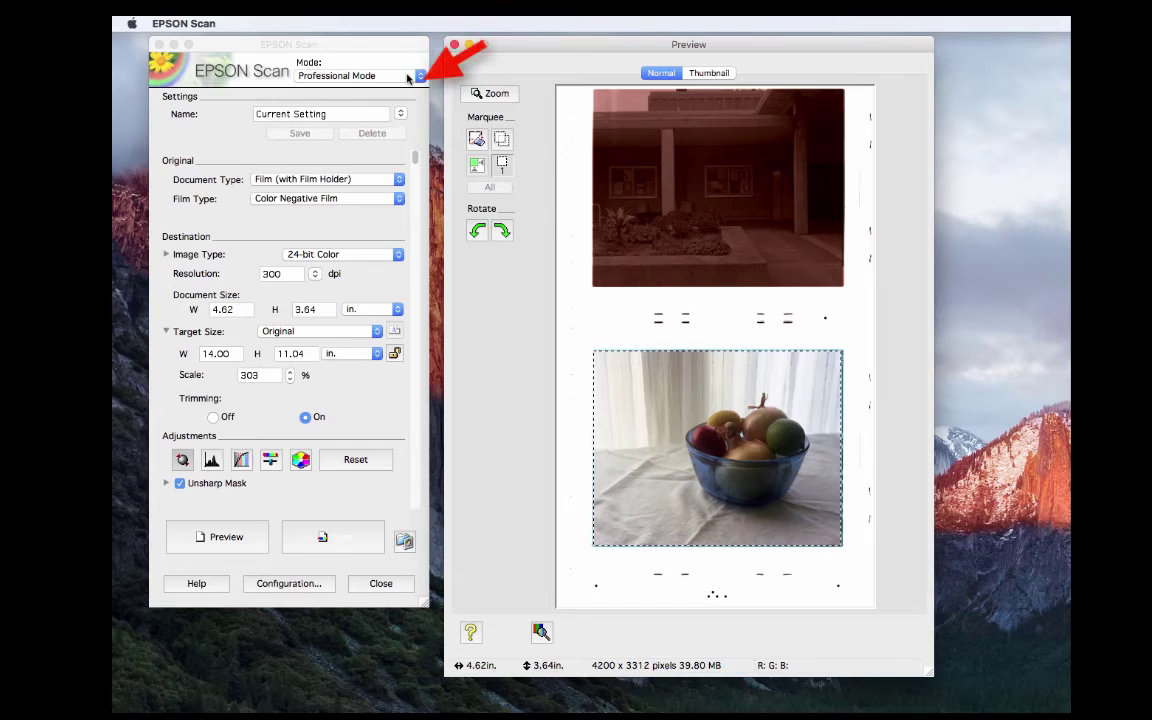
Step: Switch Film Type to B&W Negative Film, accept erasing the preview, and preview again
{"action": "left_click", "coordinate": [381, 200]}
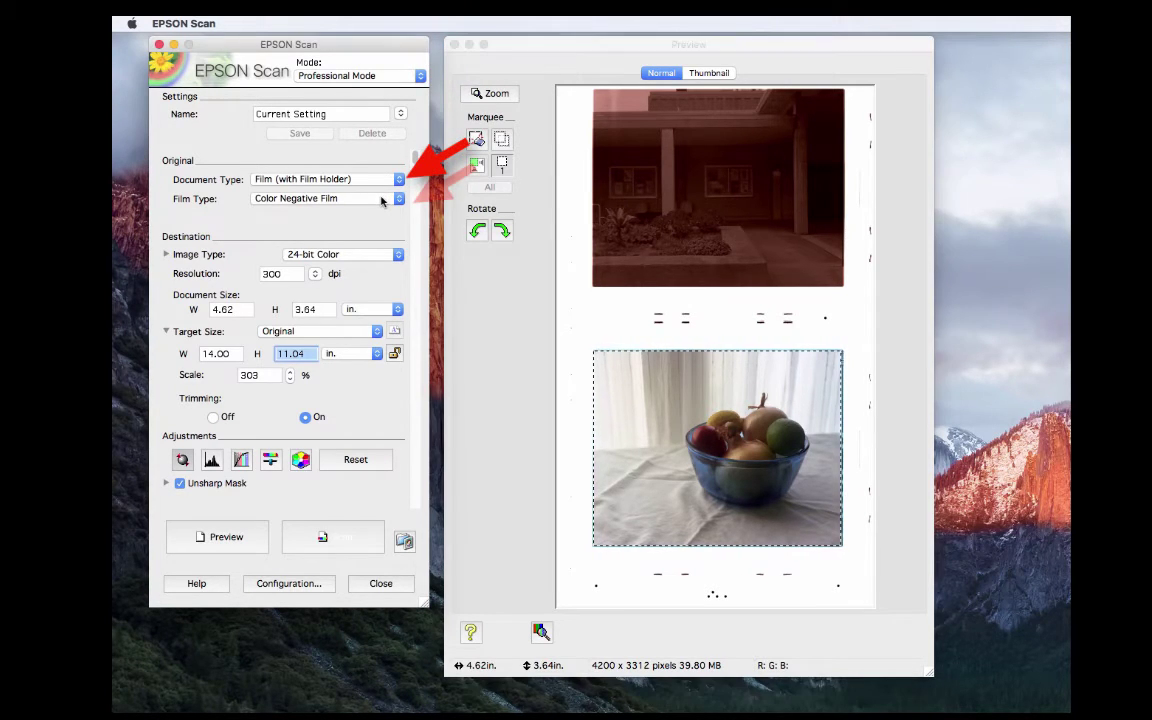
{"action": "left_click", "coordinate": [372, 216]}
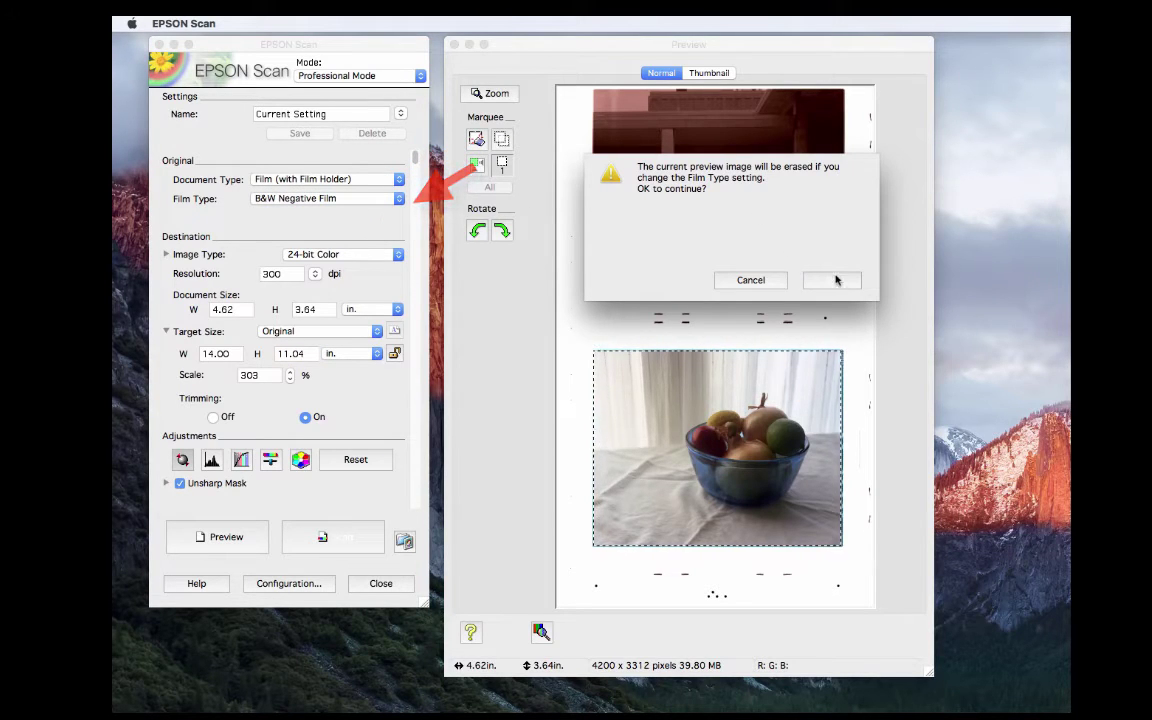
{"action": "left_click", "coordinate": [836, 280]}
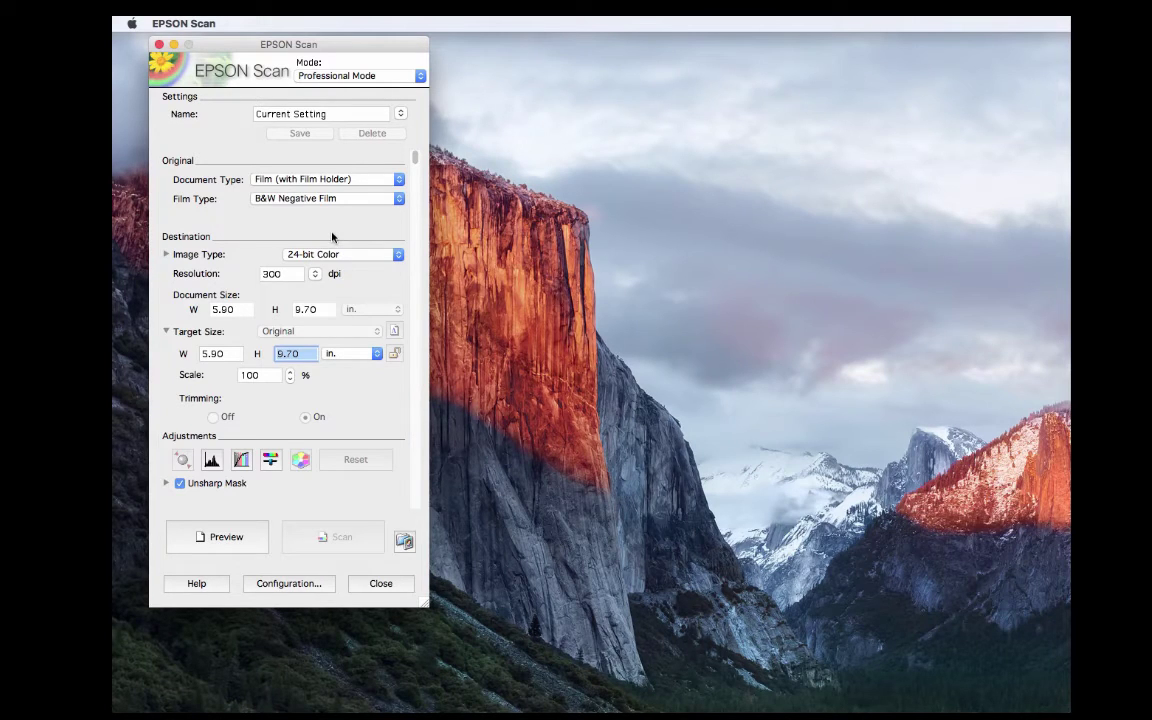
{"action": "left_click", "coordinate": [221, 538]}
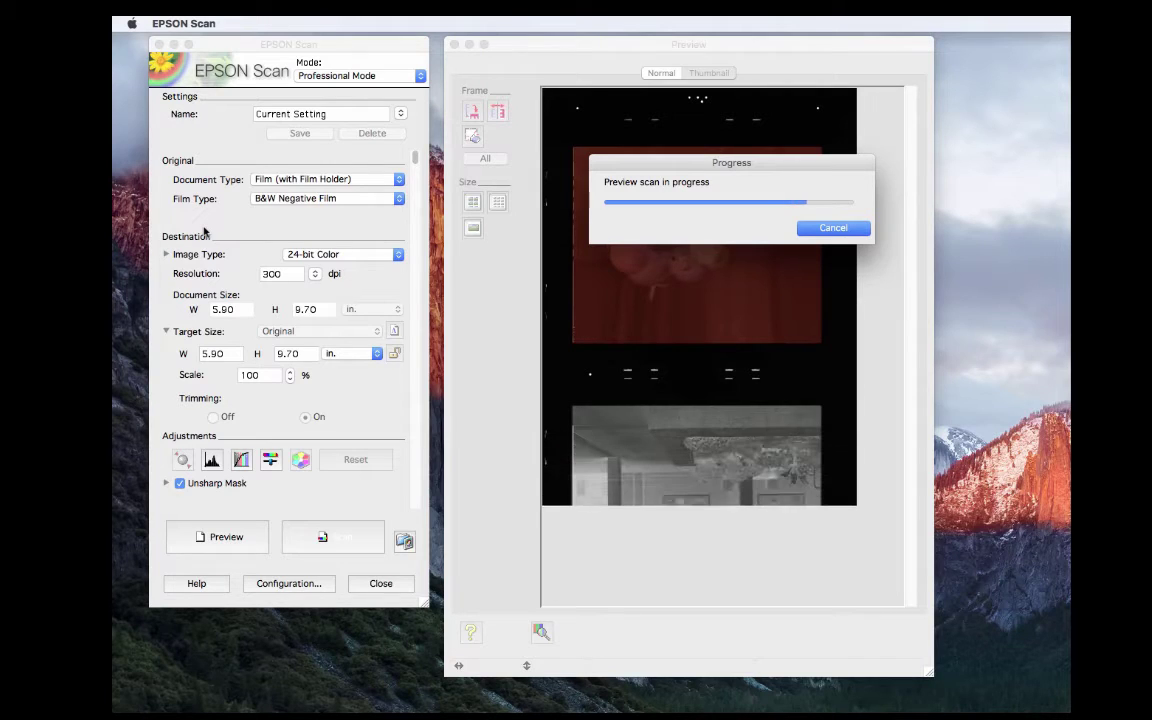
Step: Show the full film view in the Preview window and rotate it upright
{"action": "left_click", "coordinate": [664, 77]}
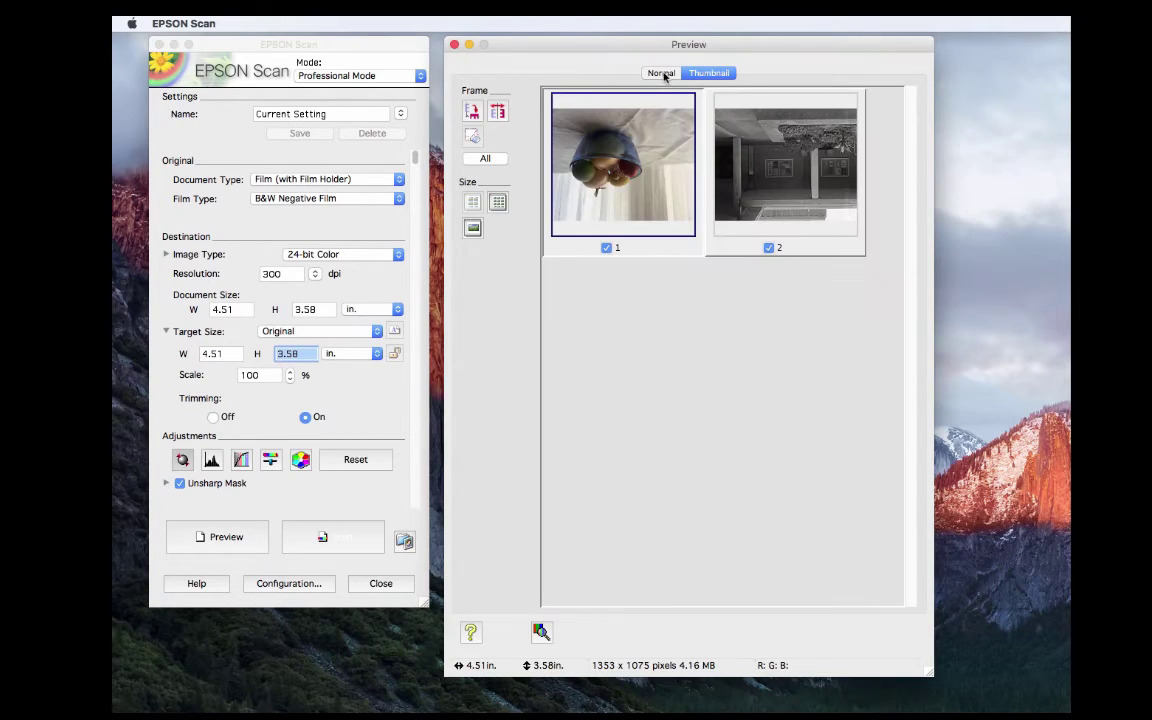
{"action": "left_click", "coordinate": [662, 74]}
{"action": "left_click", "coordinate": [503, 232]}
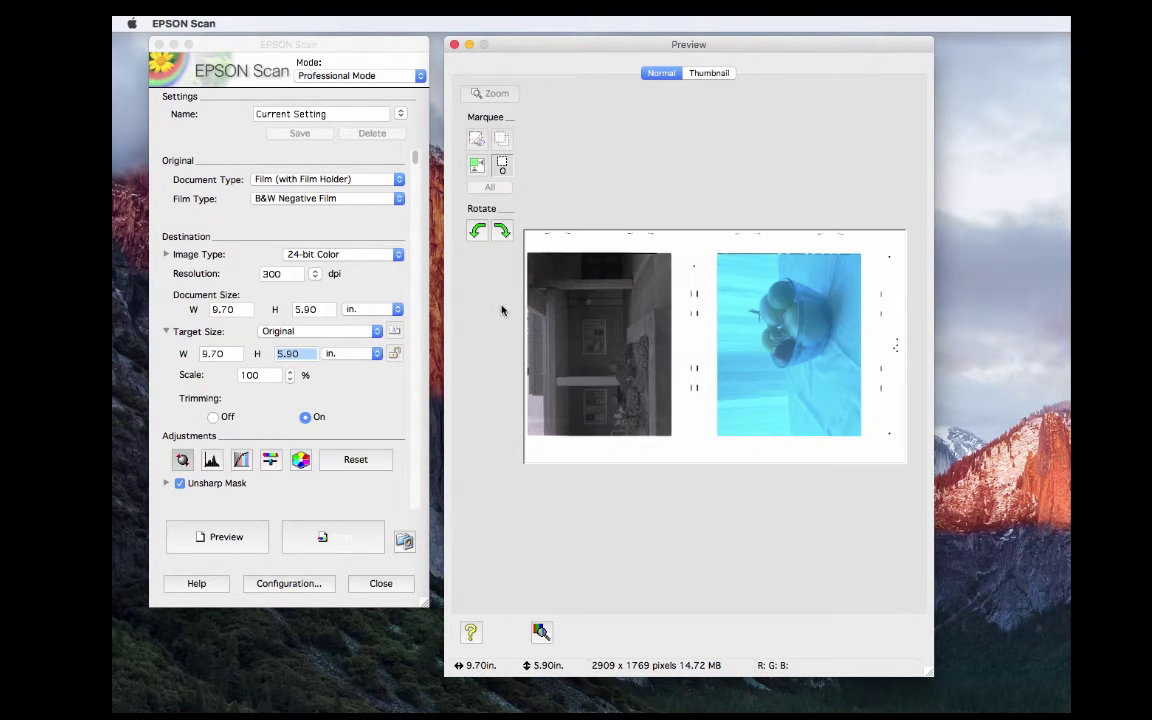
{"action": "left_click", "coordinate": [503, 232]}
Step: Set Image Type to 16-bit Grayscale and marquee the building frame at 4.62 x 3.66 inches
{"action": "left_click", "coordinate": [385, 258]}
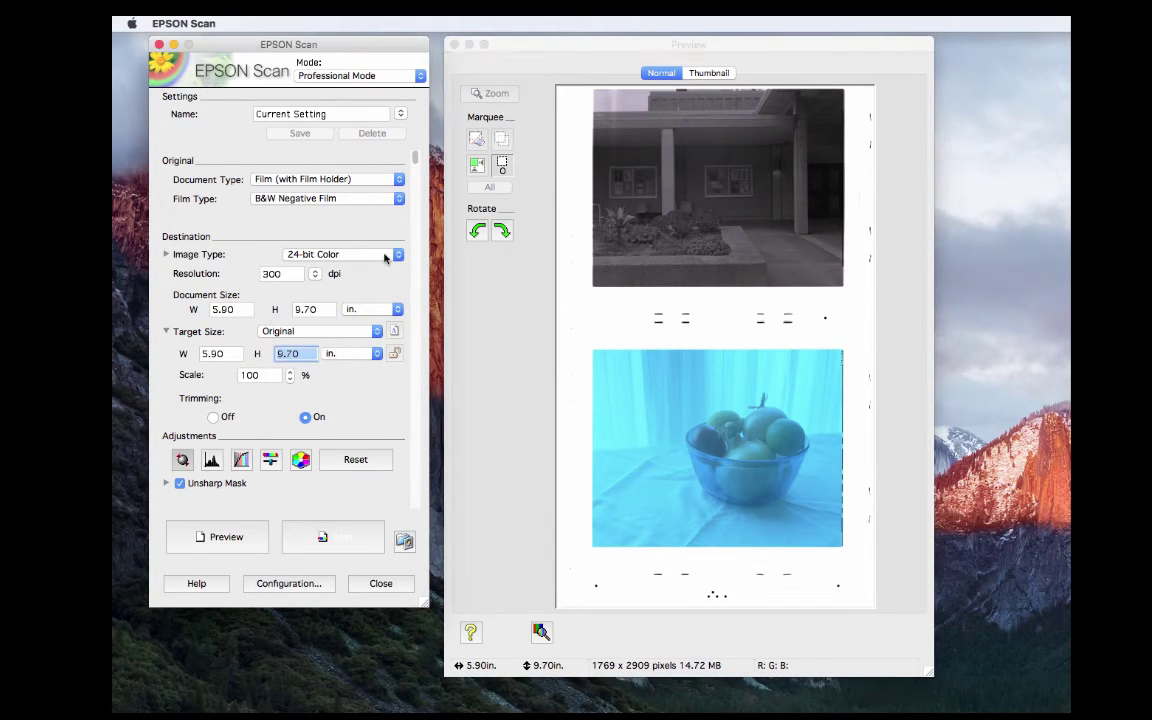
{"action": "left_click", "coordinate": [385, 257]}
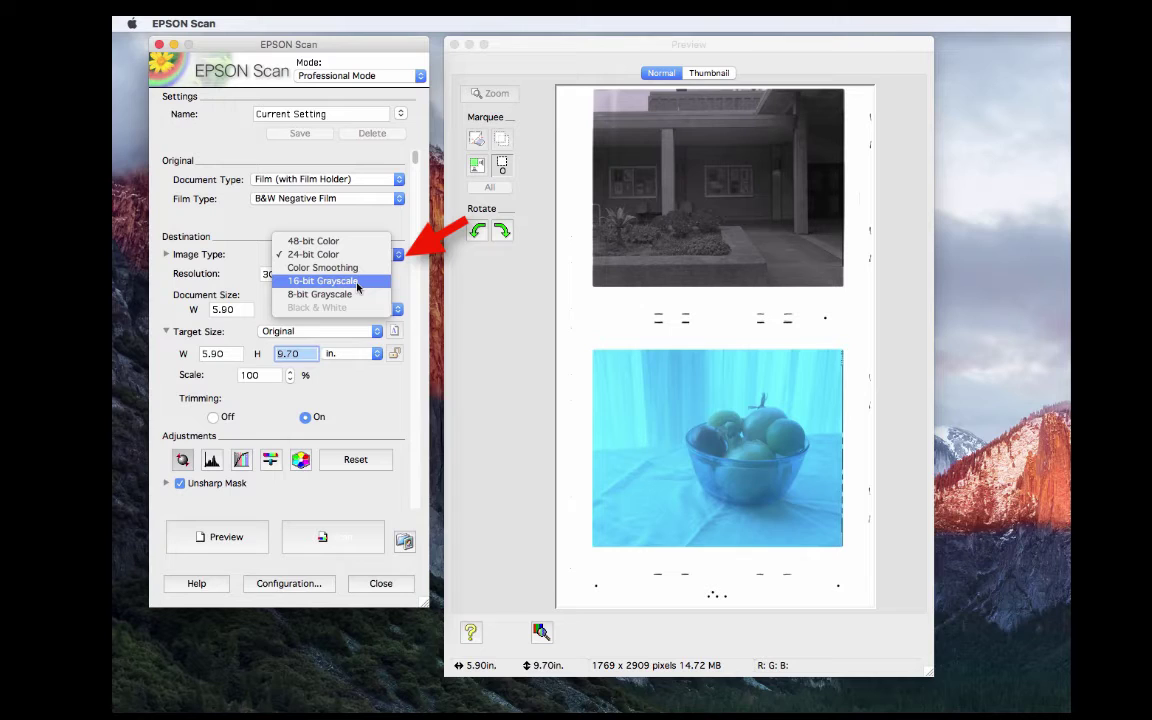
{"action": "left_click", "coordinate": [357, 284]}
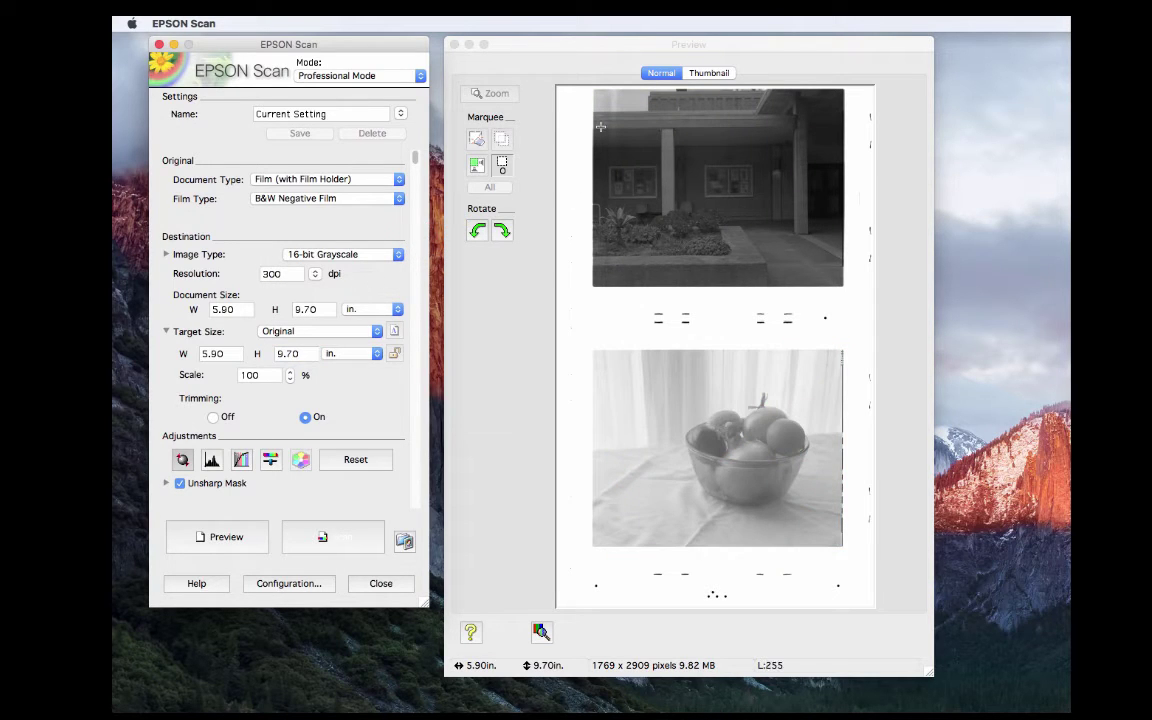
{"action": "mouse_move", "coordinate": [597, 92]}
{"action": "left_mouse_down"}
{"action": "mouse_move", "coordinate": [839, 301]}
{"action": "mouse_move", "coordinate": [841, 286]}
{"action": "left_mouse_up"}
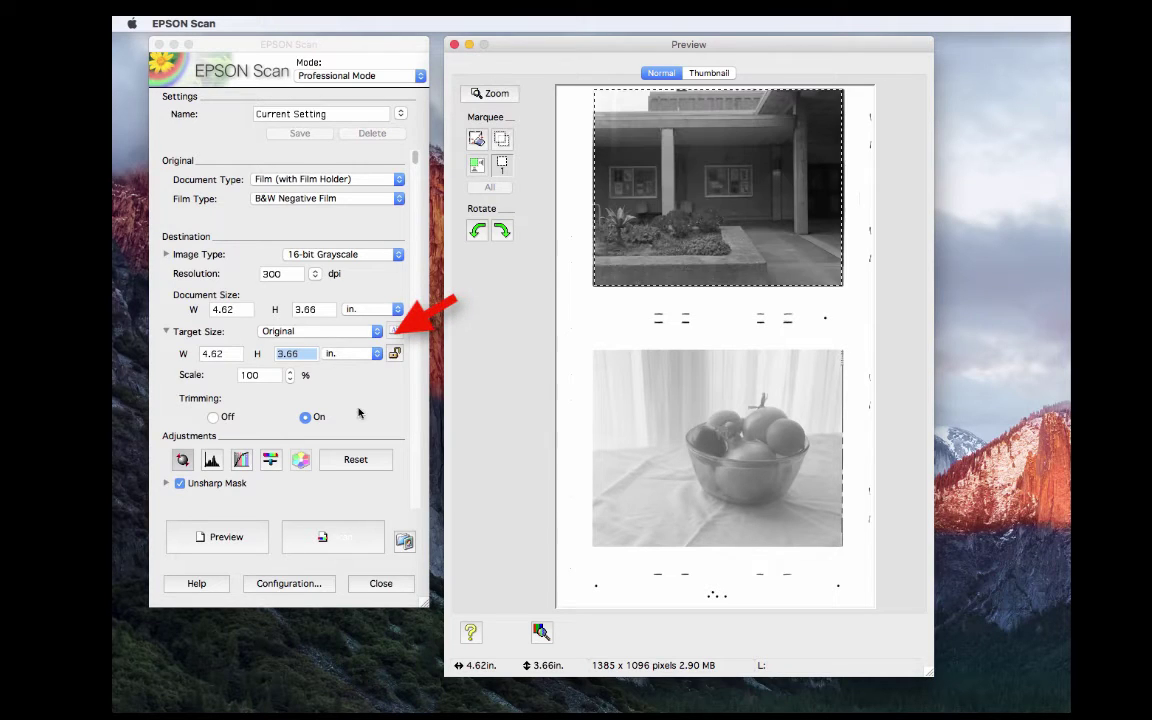
Step: Set the building scan's target size to 11 x 14 in, giving a 303% scale
{"action": "left_click", "coordinate": [325, 333]}
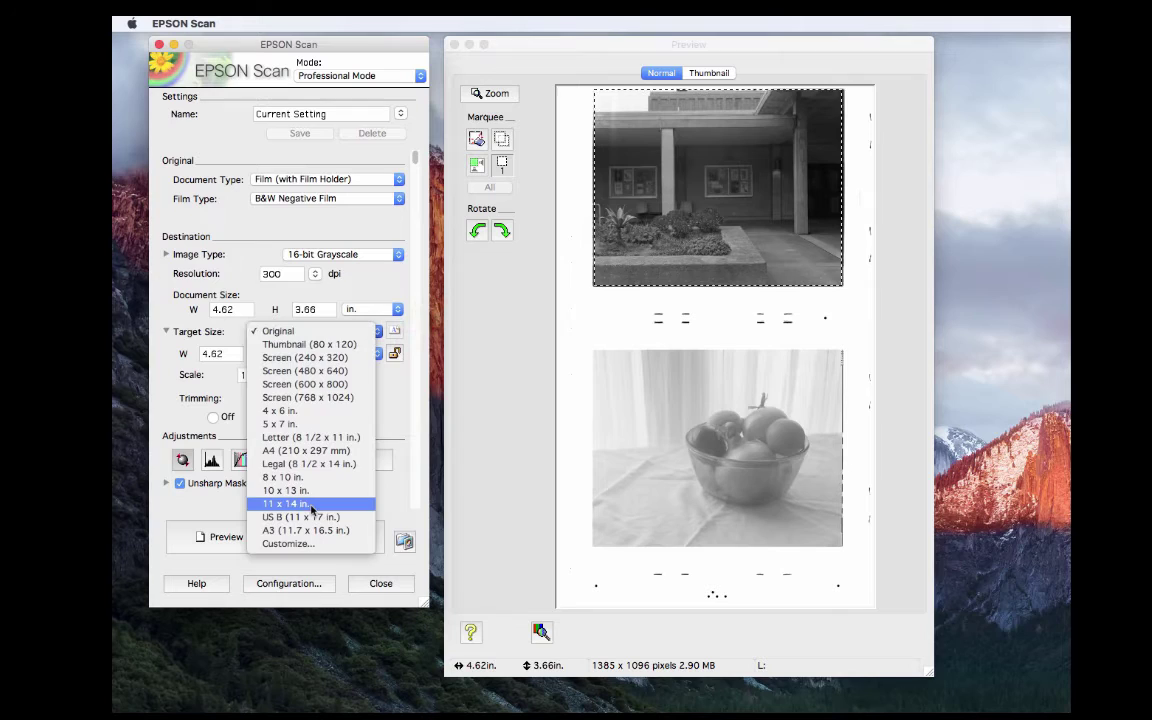
{"action": "left_click", "coordinate": [311, 502]}
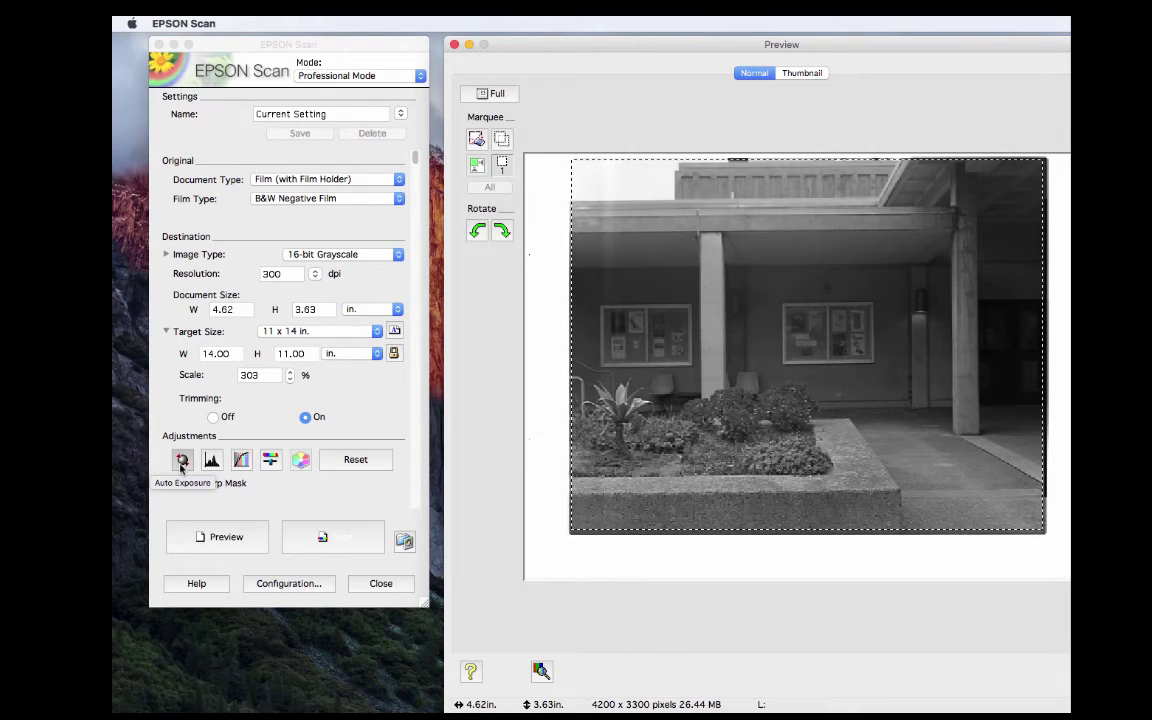
{"action": "left_click", "coordinate": [211, 460]}
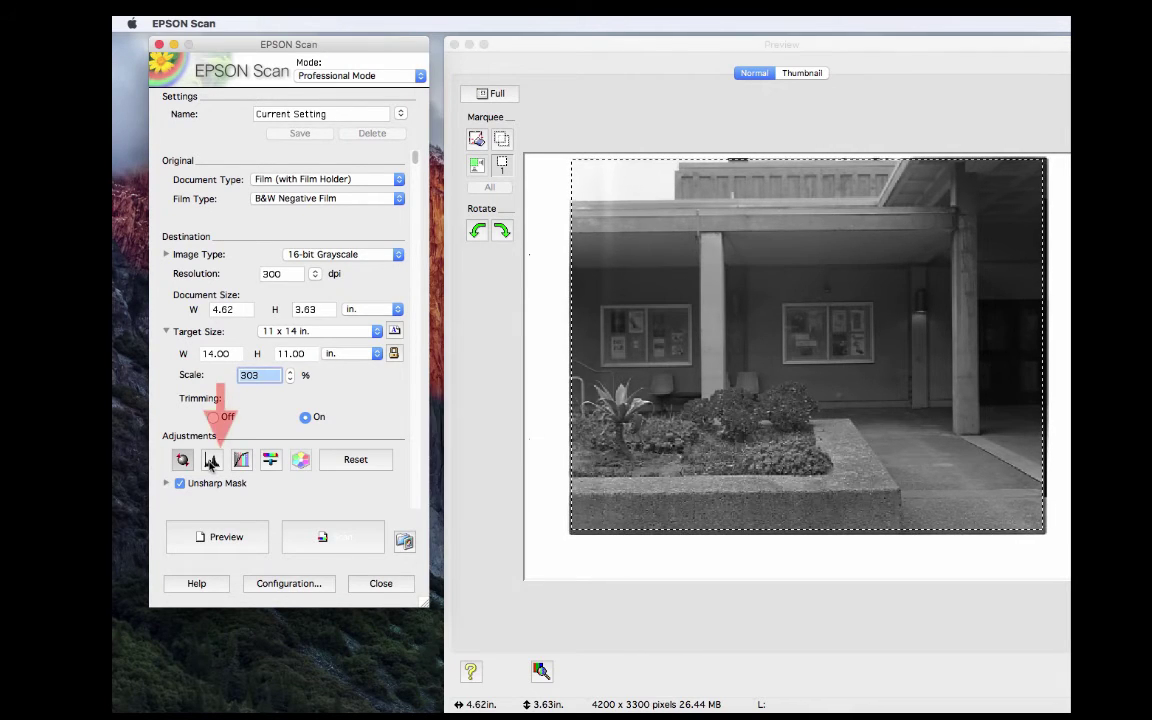
Step: Drag the histogram input sliders to shadow 60 and highlight 197, and keep the levels
{"action": "left_click", "coordinate": [211, 460]}
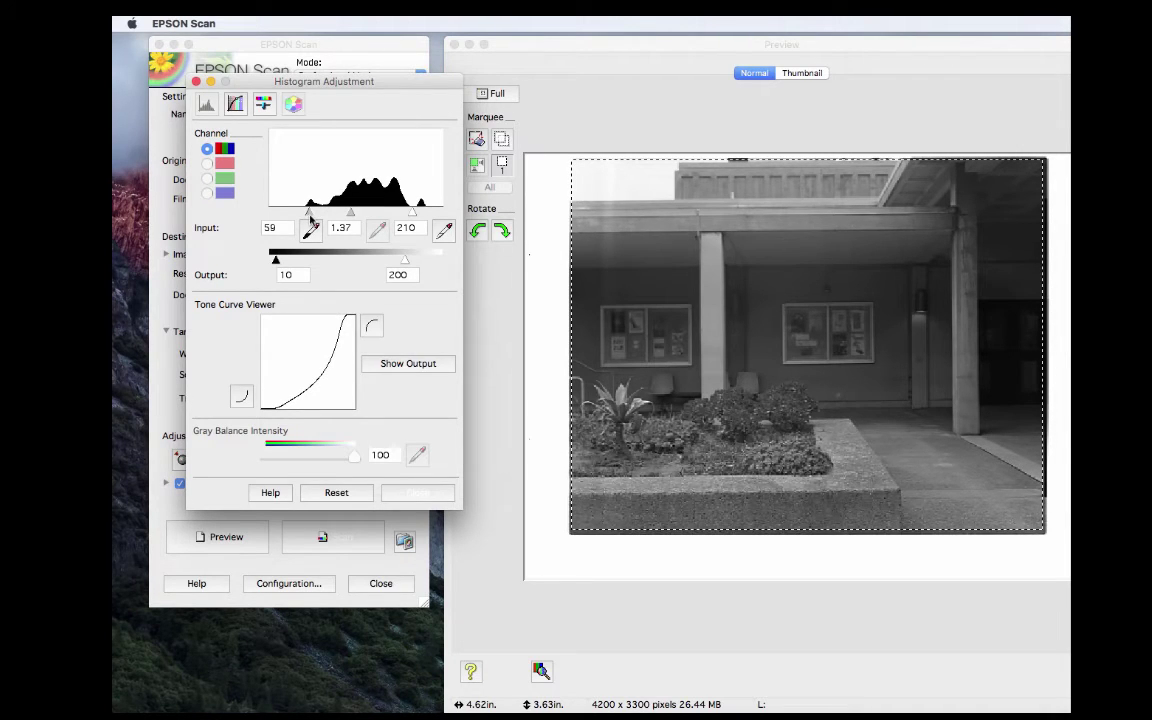
{"action": "left_click_drag", "start_coordinate": [309, 215], "coordinate": [305, 214]}
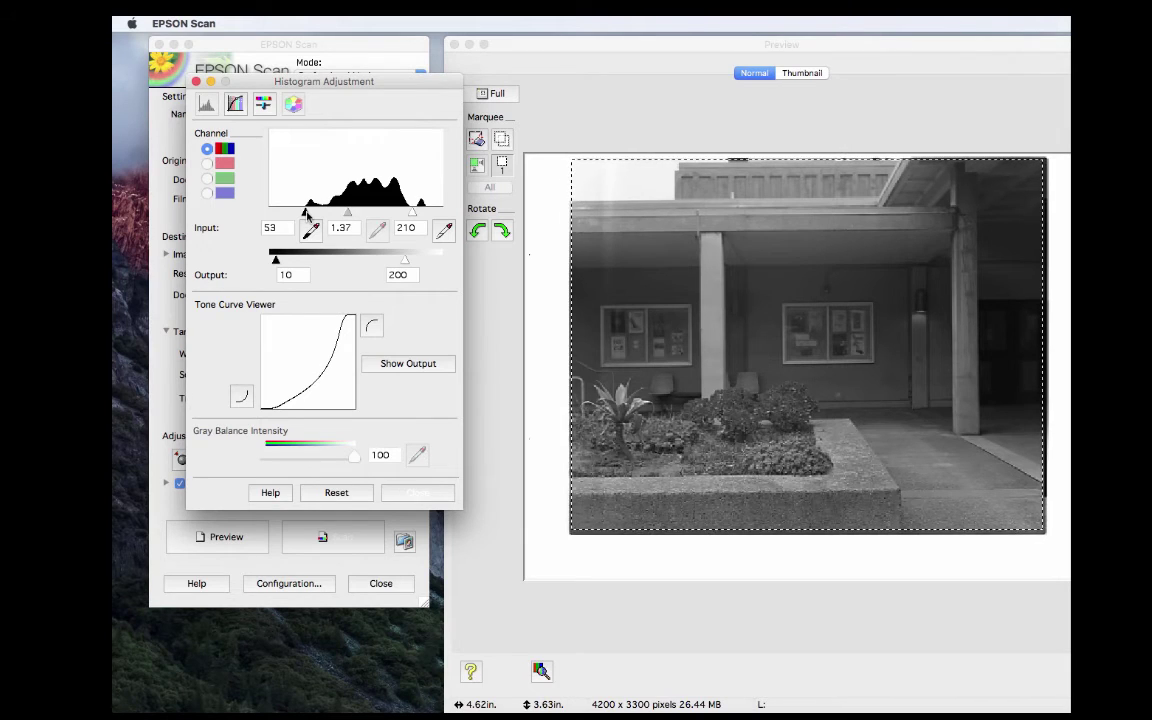
{"action": "left_click_drag", "start_coordinate": [307, 213], "coordinate": [339, 217]}
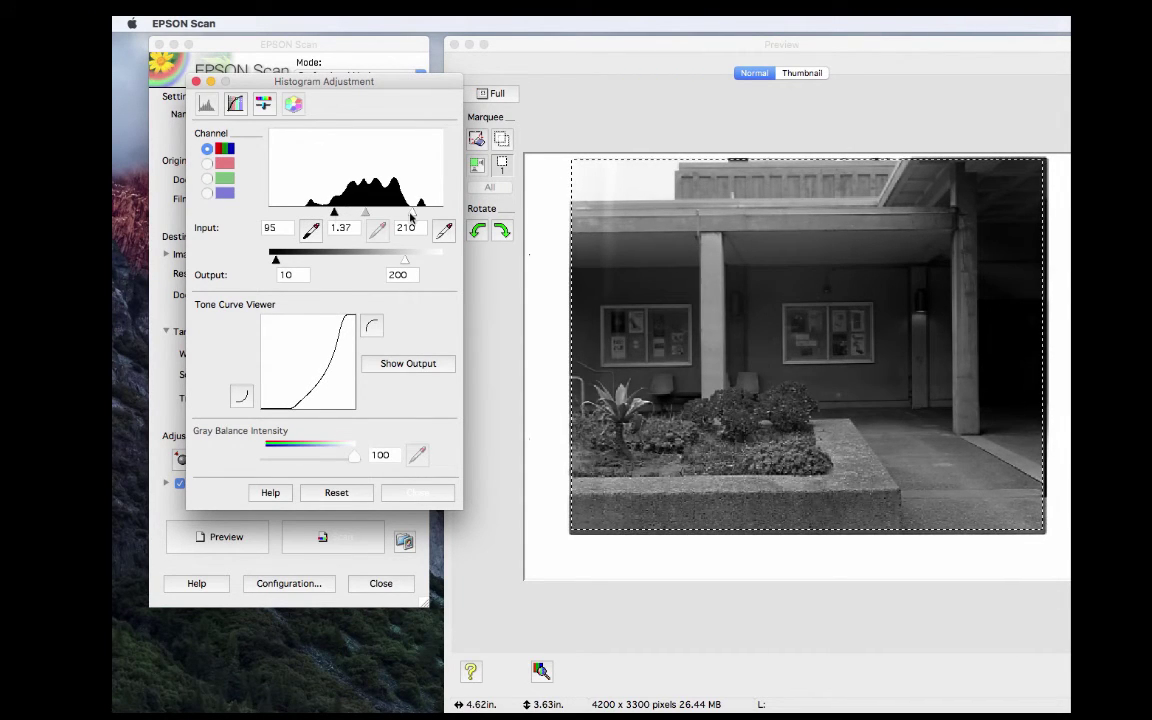
{"action": "left_click_drag", "start_coordinate": [411, 213], "coordinate": [393, 218]}
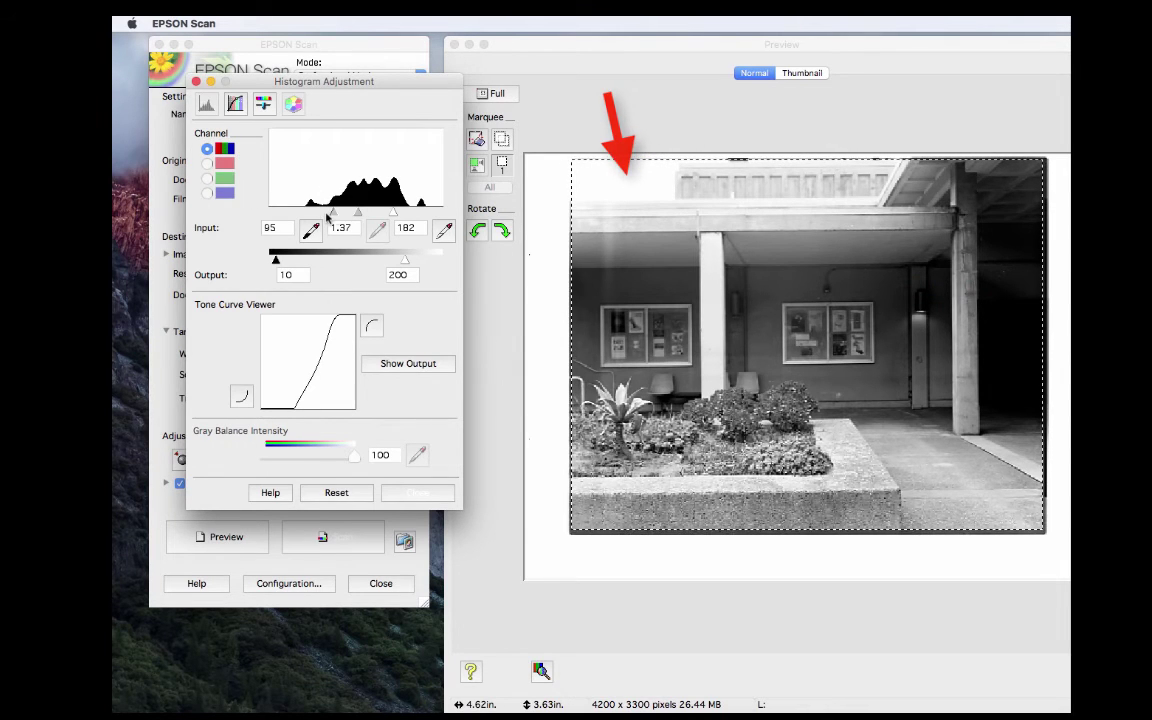
{"action": "left_click_drag", "start_coordinate": [334, 213], "coordinate": [310, 213]}
{"action": "left_click_drag", "start_coordinate": [394, 213], "coordinate": [403, 213]}
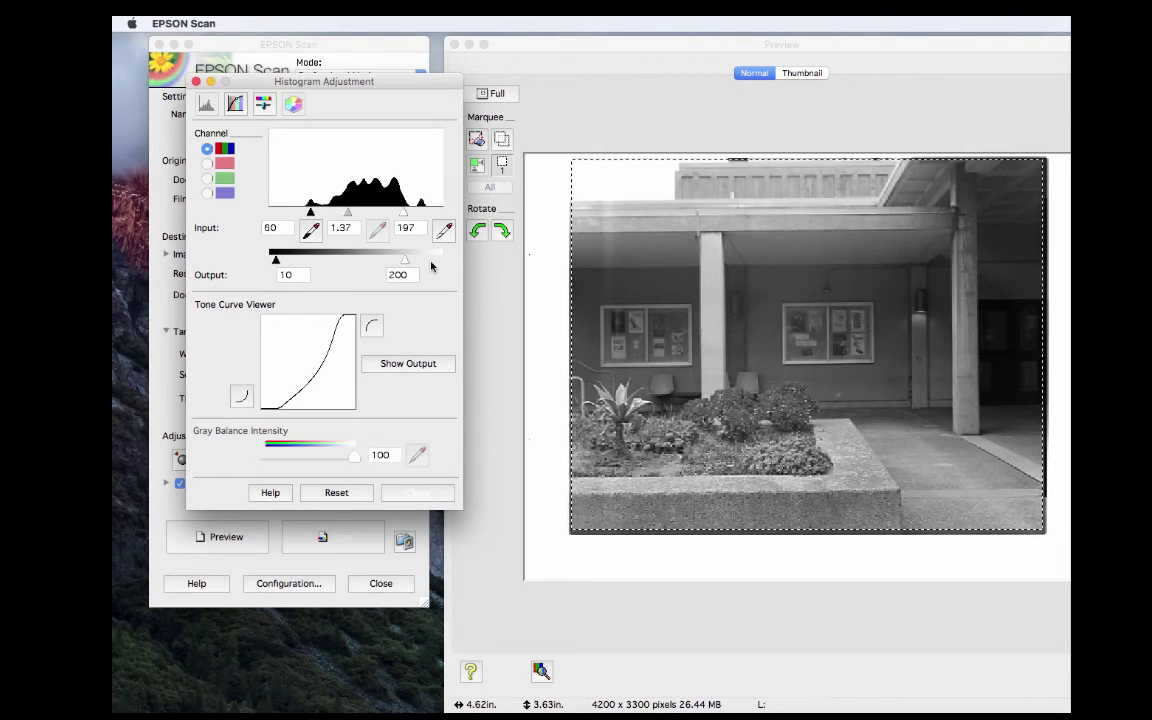
{"action": "left_click", "coordinate": [196, 81]}
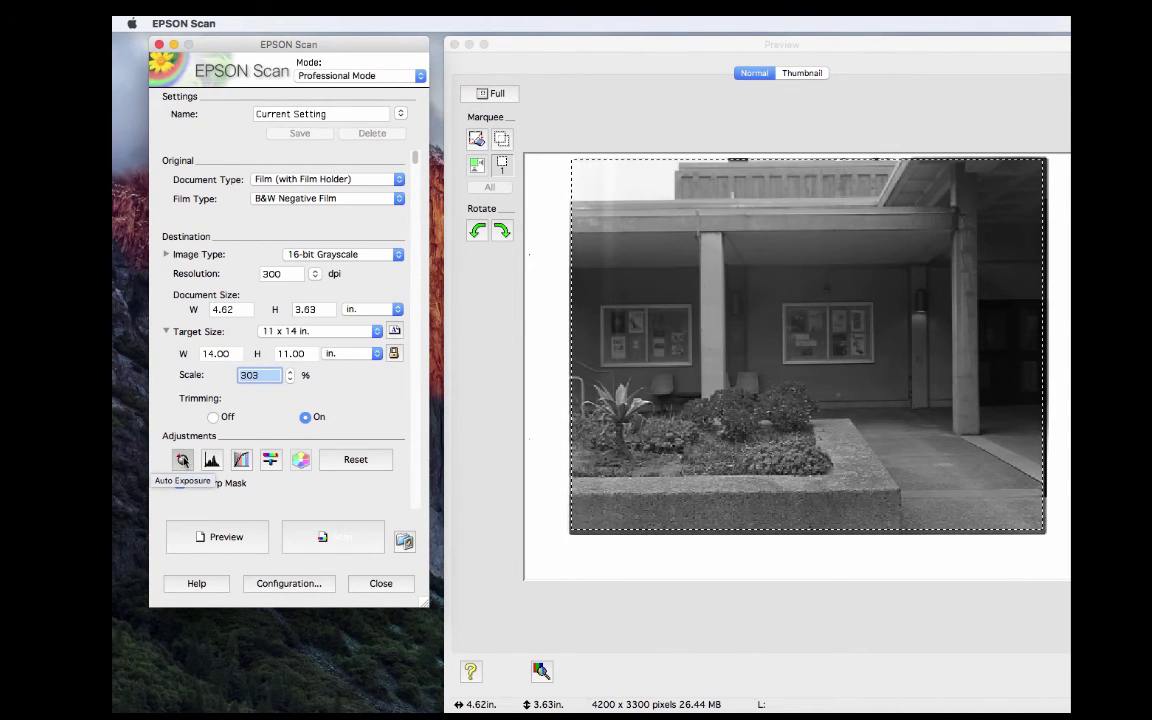
Step: Adjust the tone curve's shadow and highlight points and overwrite the User Defined curve
{"action": "left_click", "coordinate": [241, 459]}
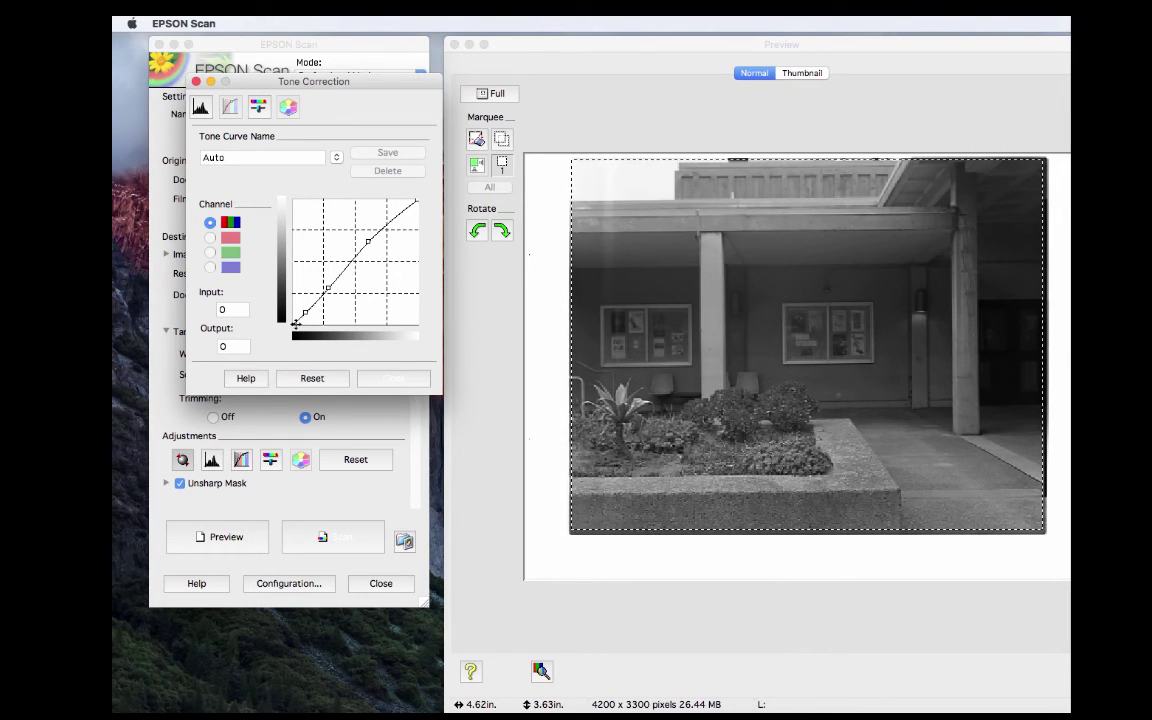
{"action": "left_click", "coordinate": [305, 314]}
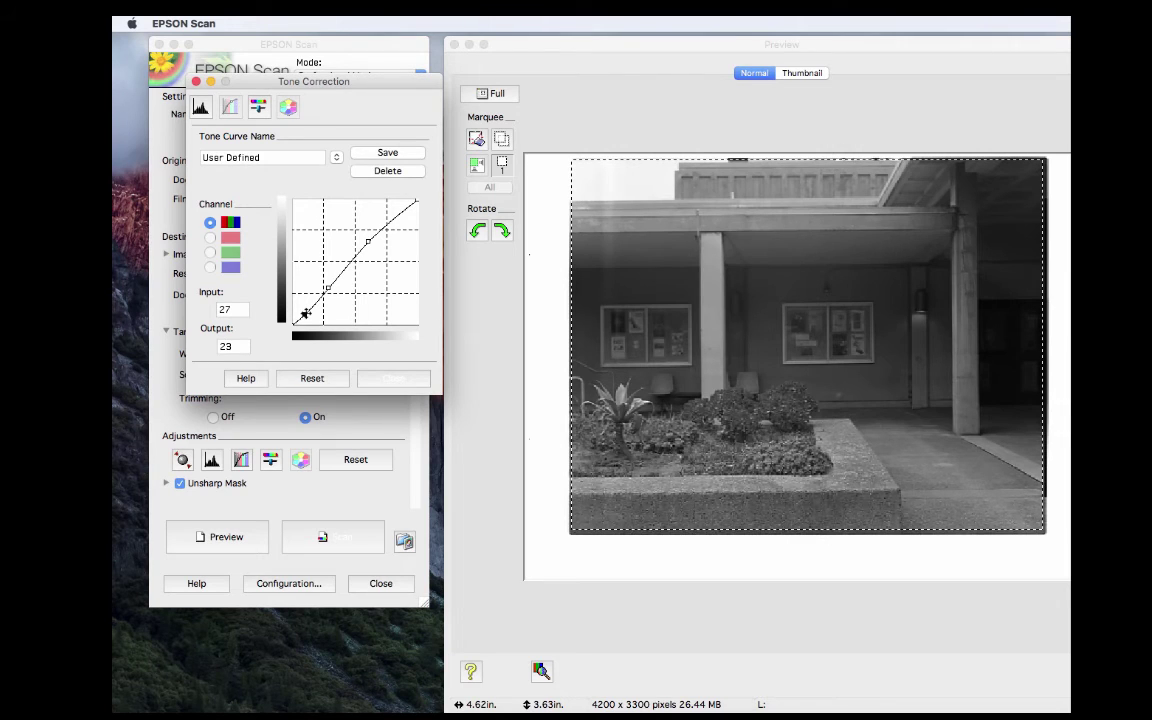
{"action": "left_click_drag", "start_coordinate": [305, 314], "coordinate": [307, 303]}
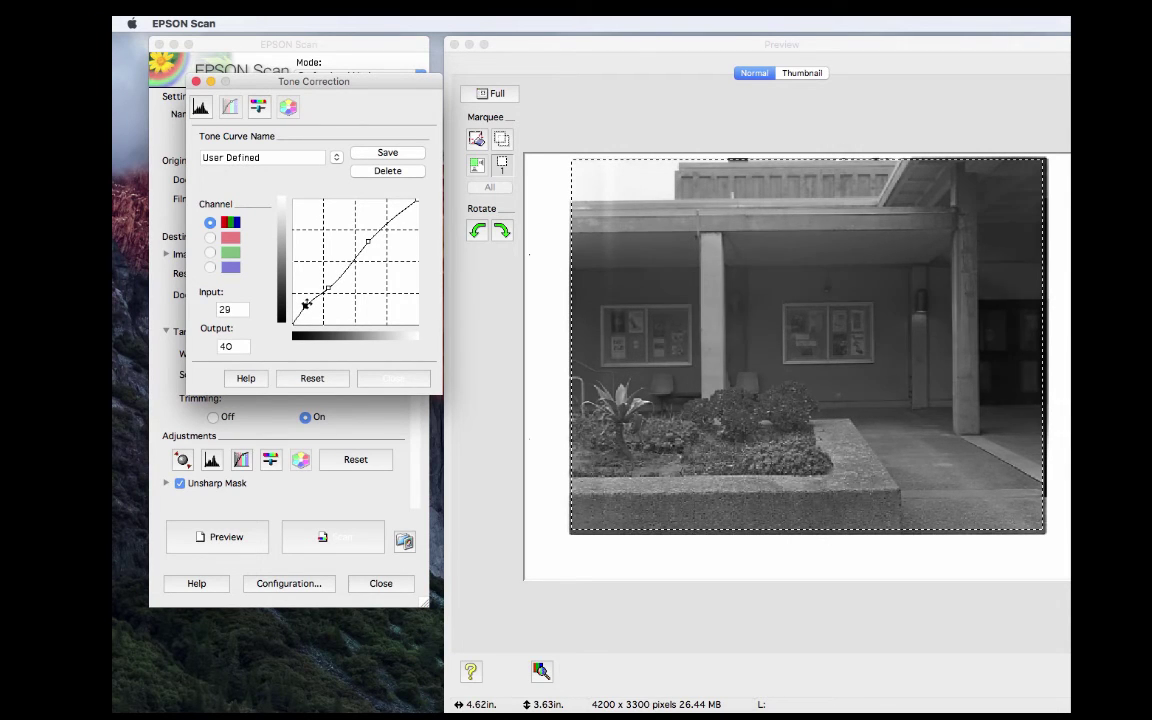
{"action": "left_click_drag", "start_coordinate": [307, 303], "coordinate": [309, 308]}
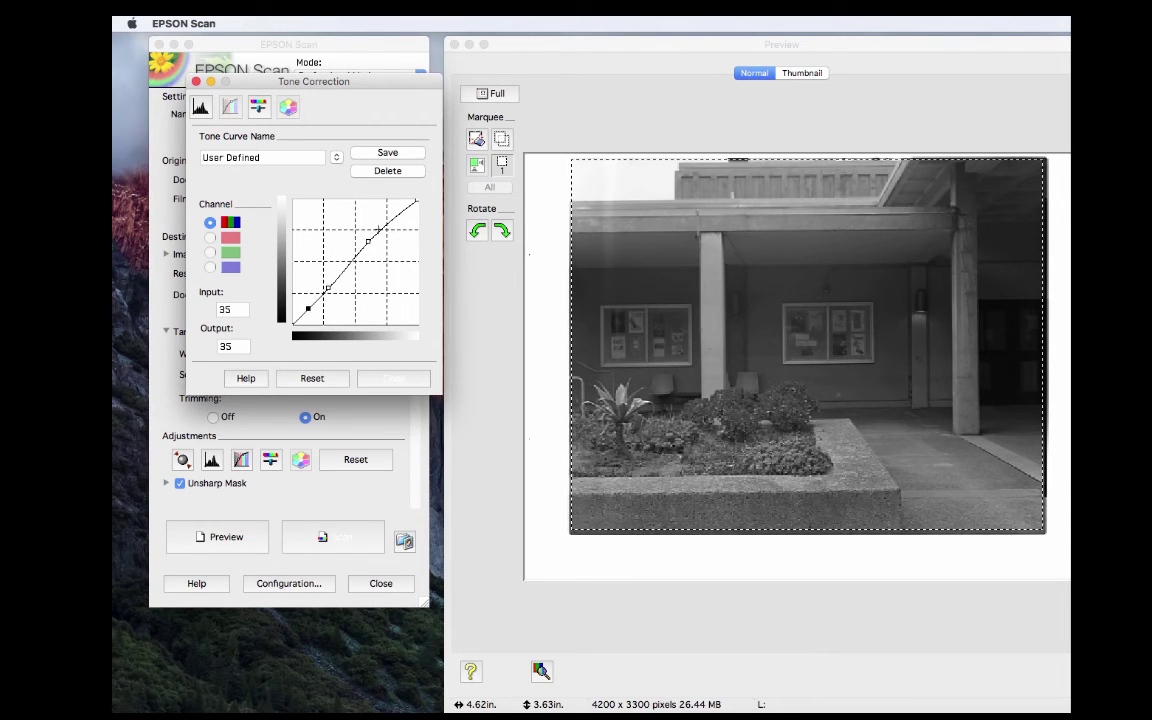
{"action": "left_click_drag", "start_coordinate": [368, 241], "coordinate": [398, 222]}
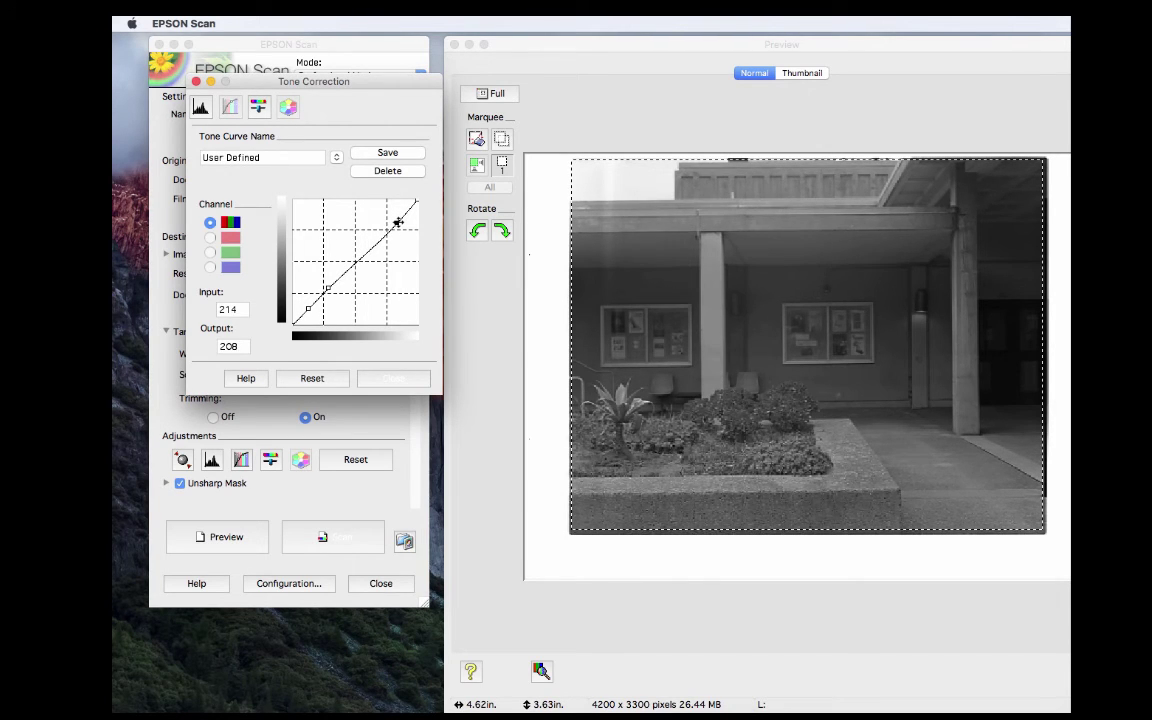
{"action": "left_click", "coordinate": [197, 83]}
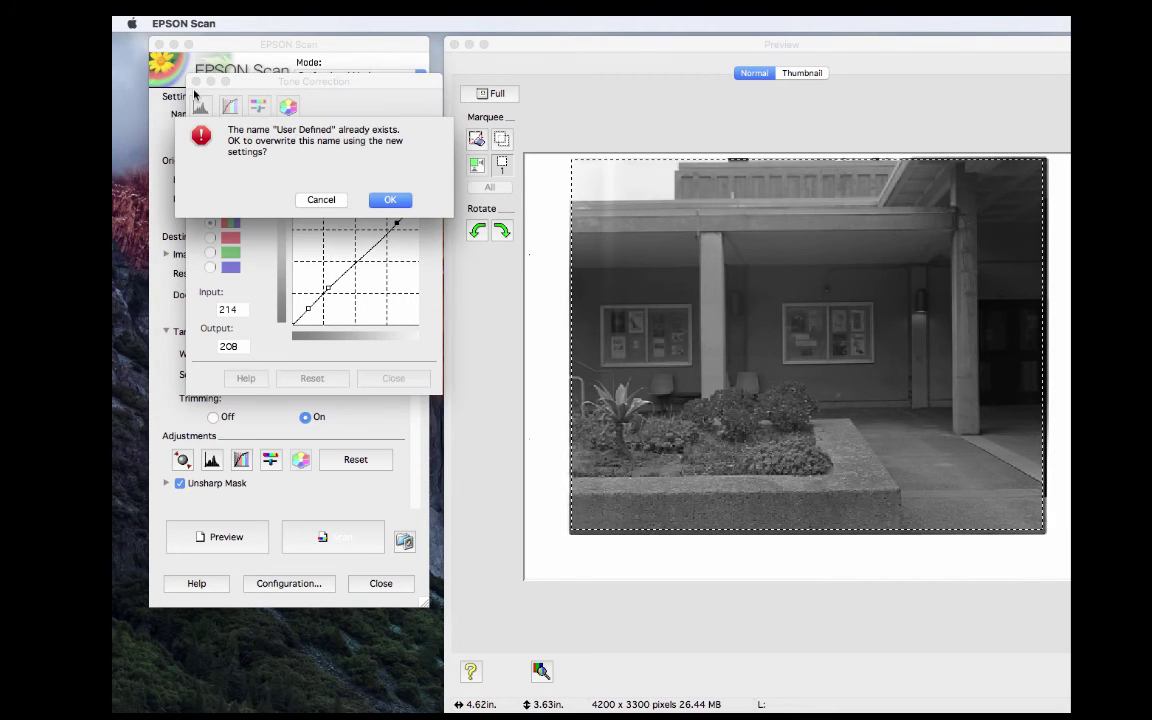
{"action": "left_click", "coordinate": [375, 196]}
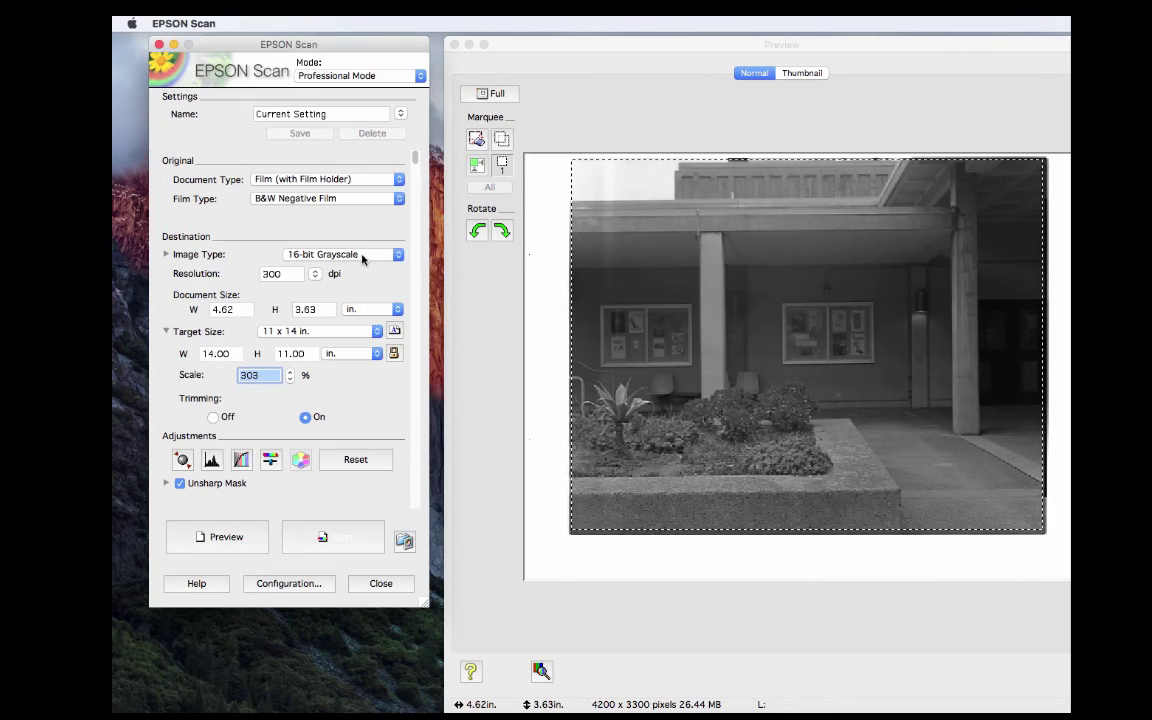
Step: Apply auto exposure, then scan the building frame to the Desktop as myname002.jpg
{"action": "left_click", "coordinate": [182, 460]}
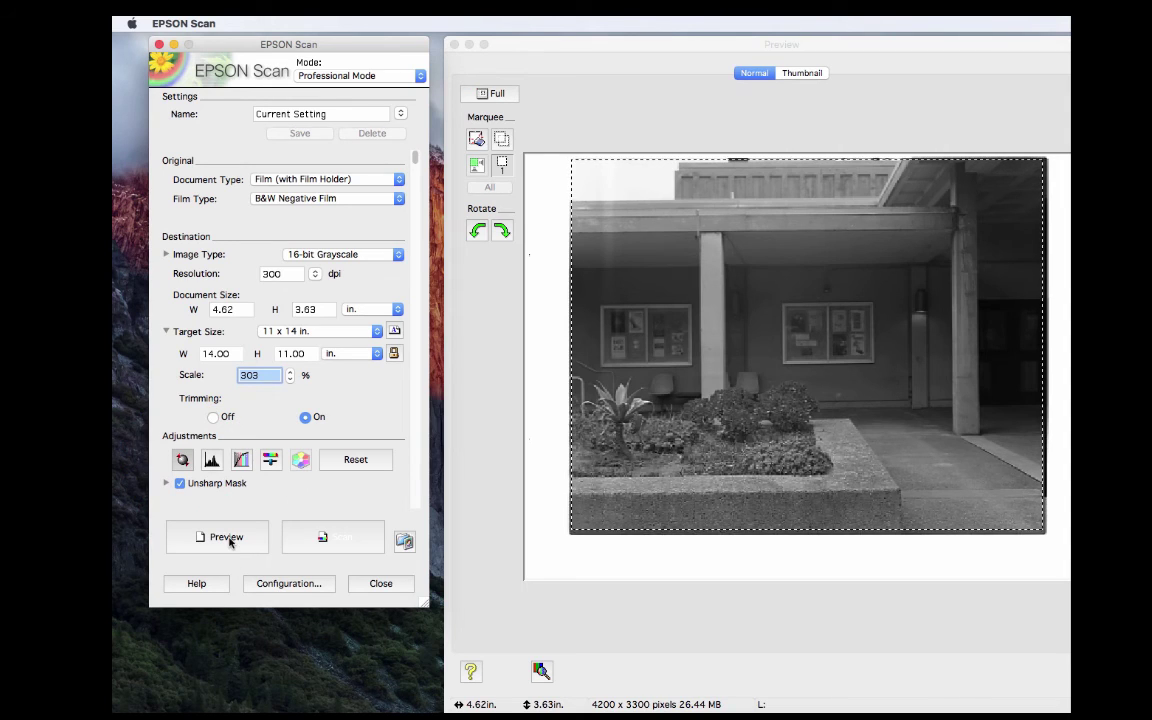
{"action": "left_click", "coordinate": [334, 537]}
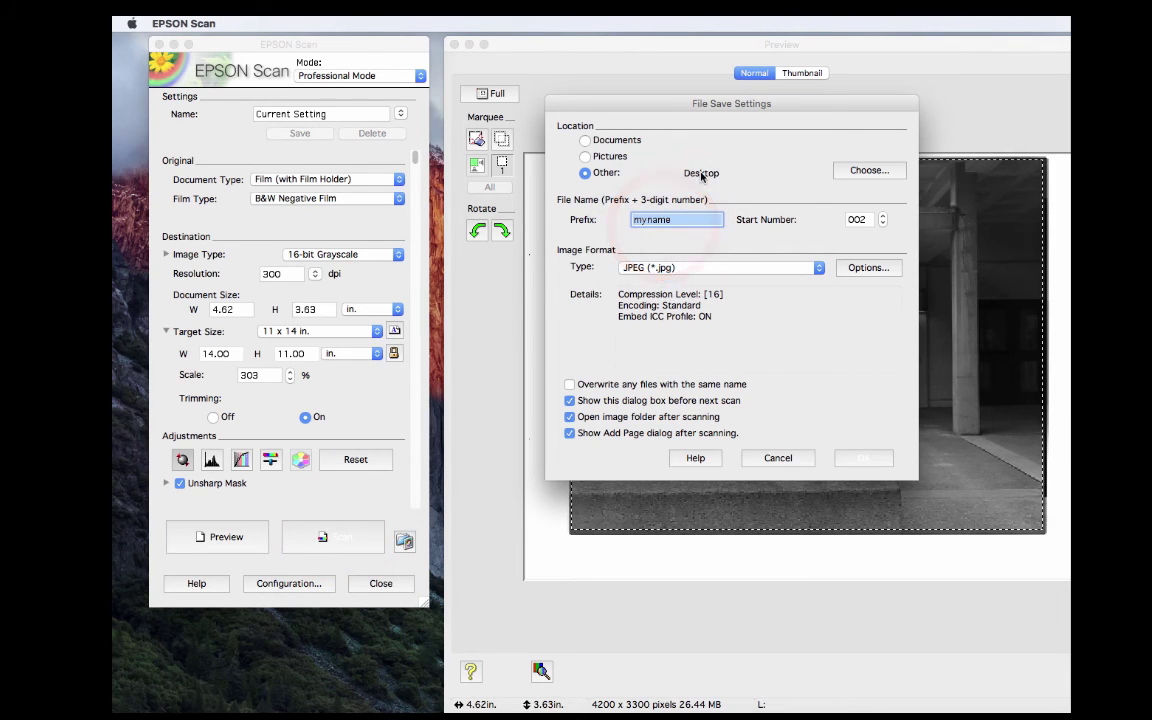
{"action": "left_click", "coordinate": [865, 172]}
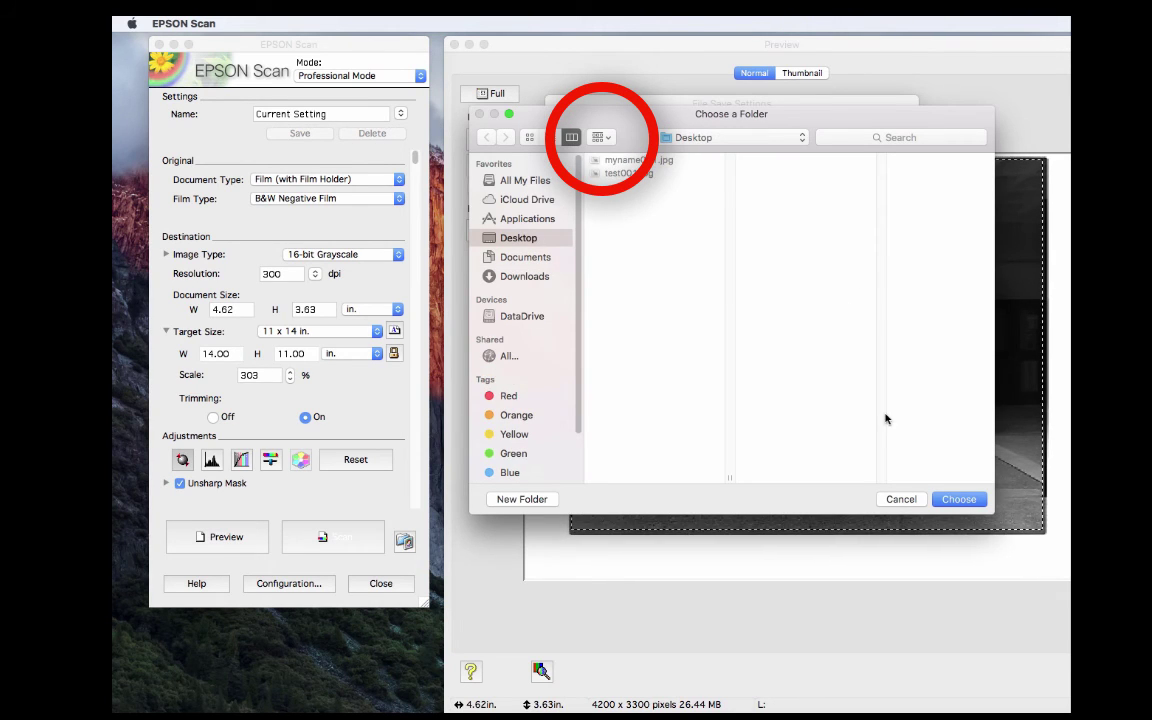
{"action": "left_click", "coordinate": [957, 501]}
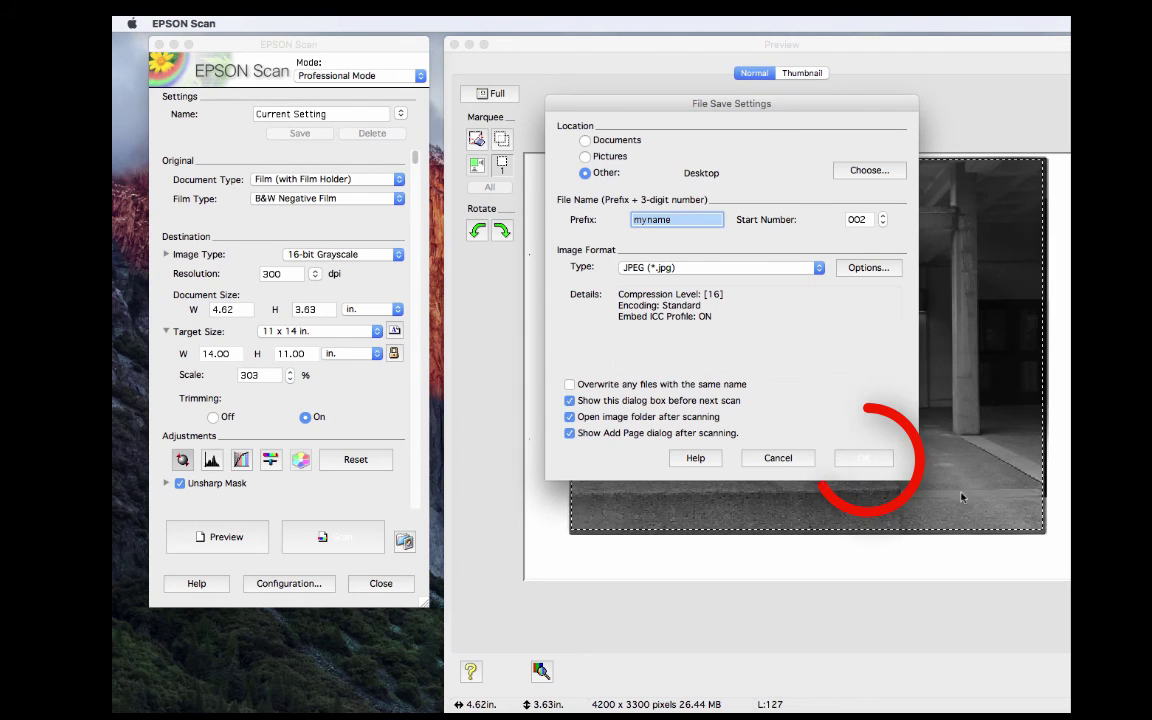
{"action": "left_click", "coordinate": [864, 460]}
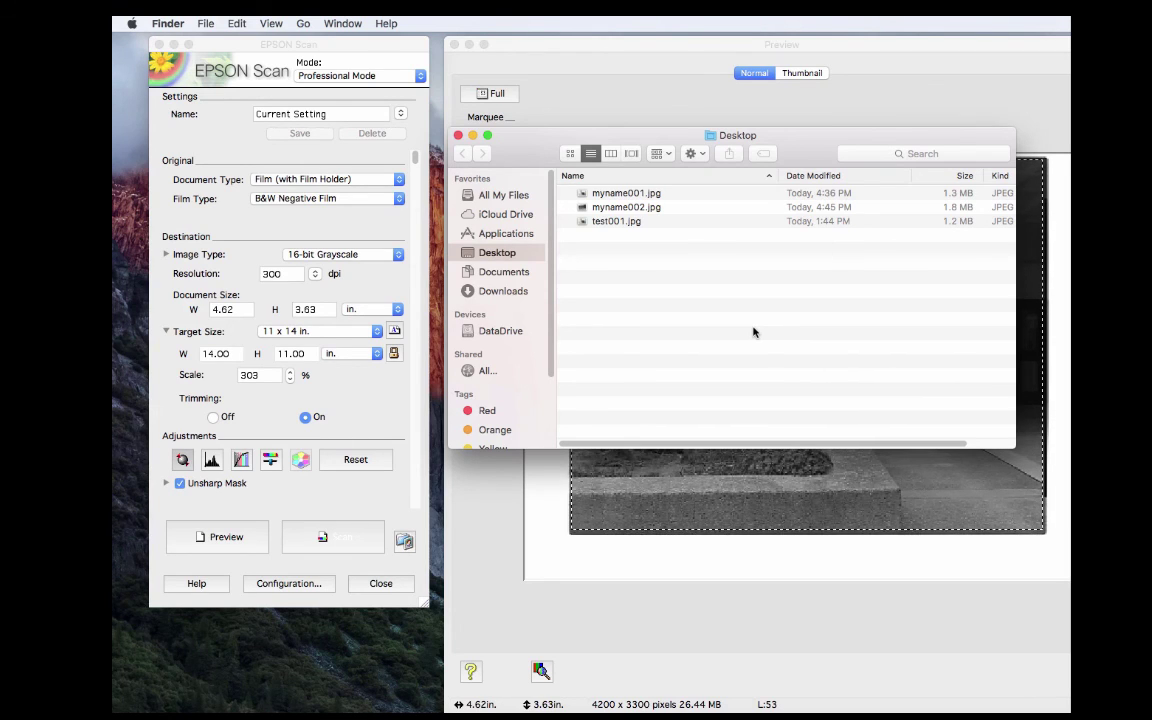
Step: Close the Finder Desktop window listing myname002.jpg
{"action": "left_click", "coordinate": [458, 135]}
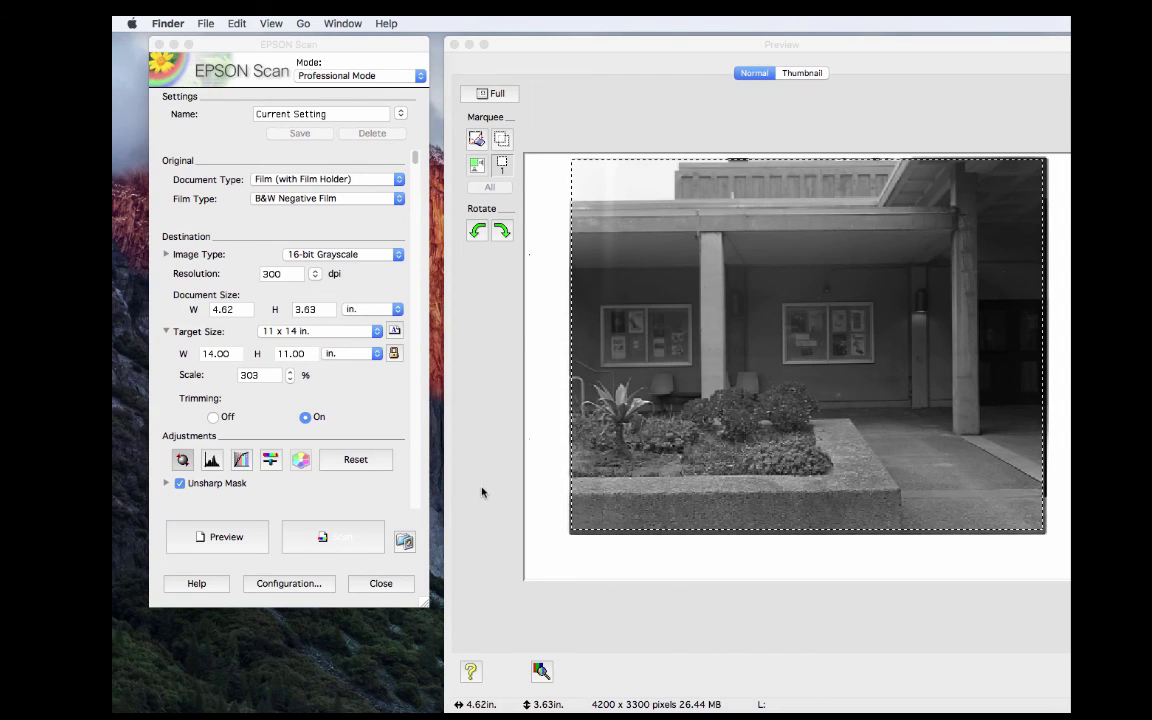
Step: Run a fresh preview with no film loaded, leaving an all-black preview
{"action": "left_click", "coordinate": [350, 424]}
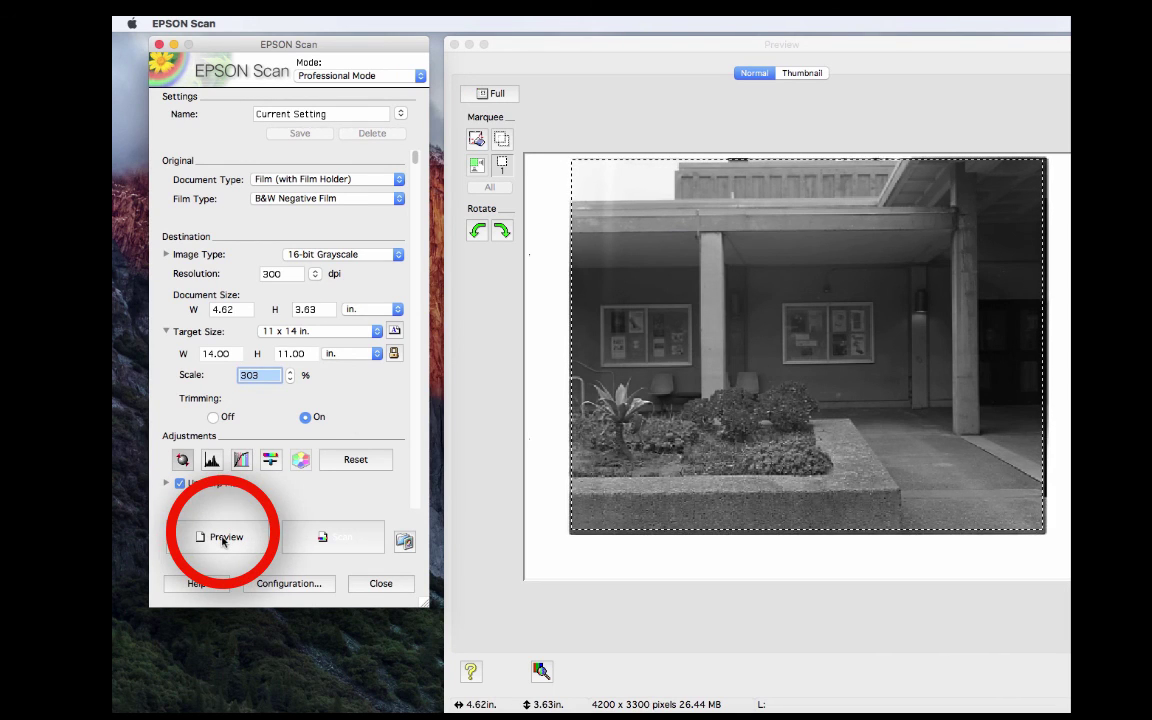
{"action": "left_click", "coordinate": [223, 538]}
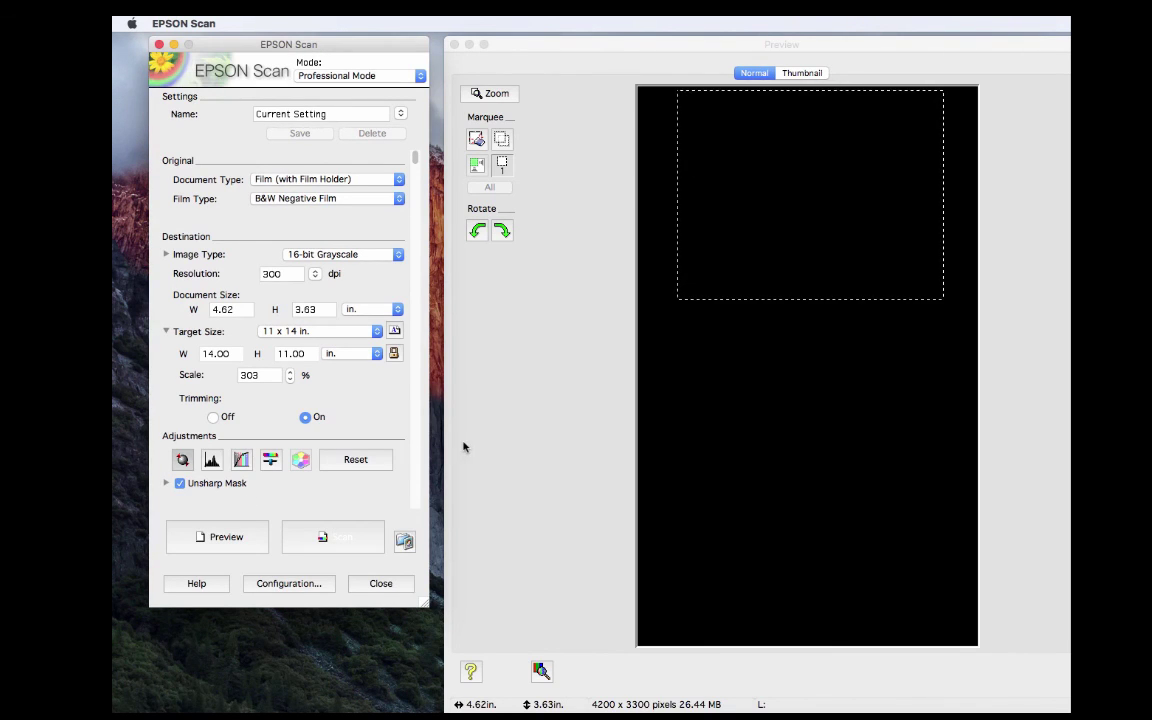
{"action": "left_click", "coordinate": [464, 447]}
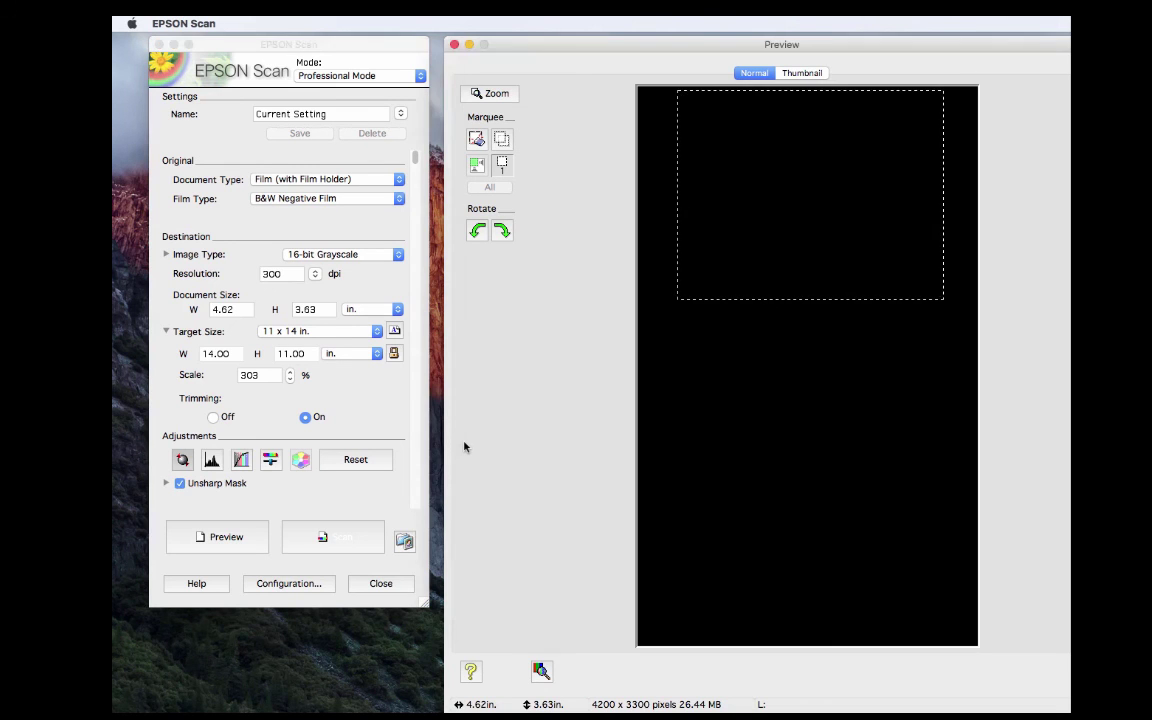